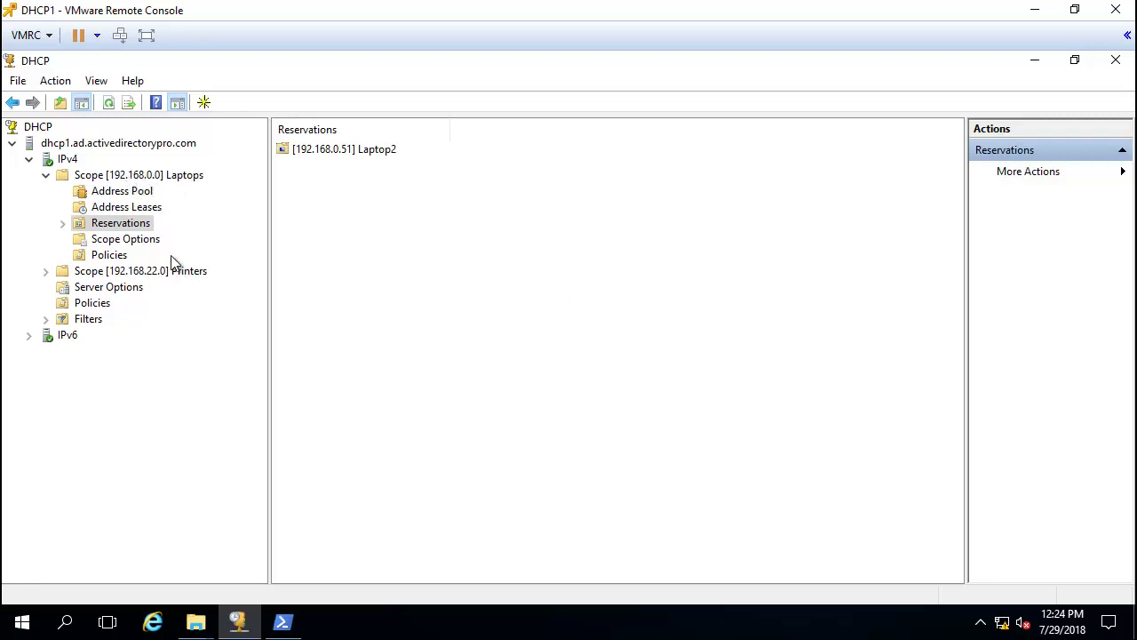
- Review the address leases and reservations of the Laptops scope
click(123, 207)
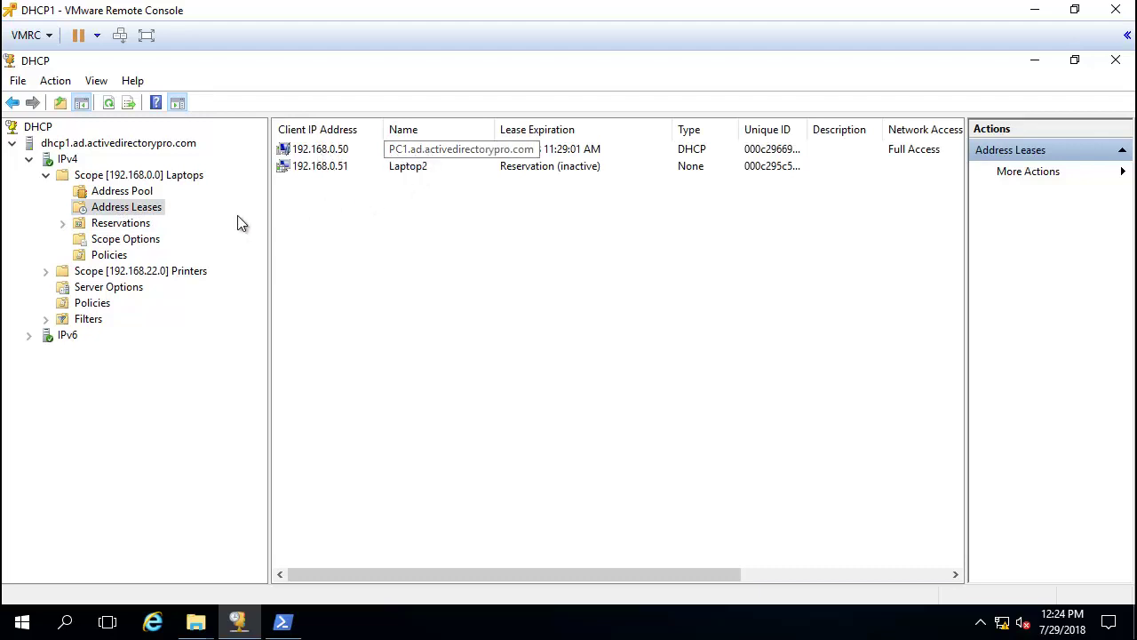
click(142, 225)
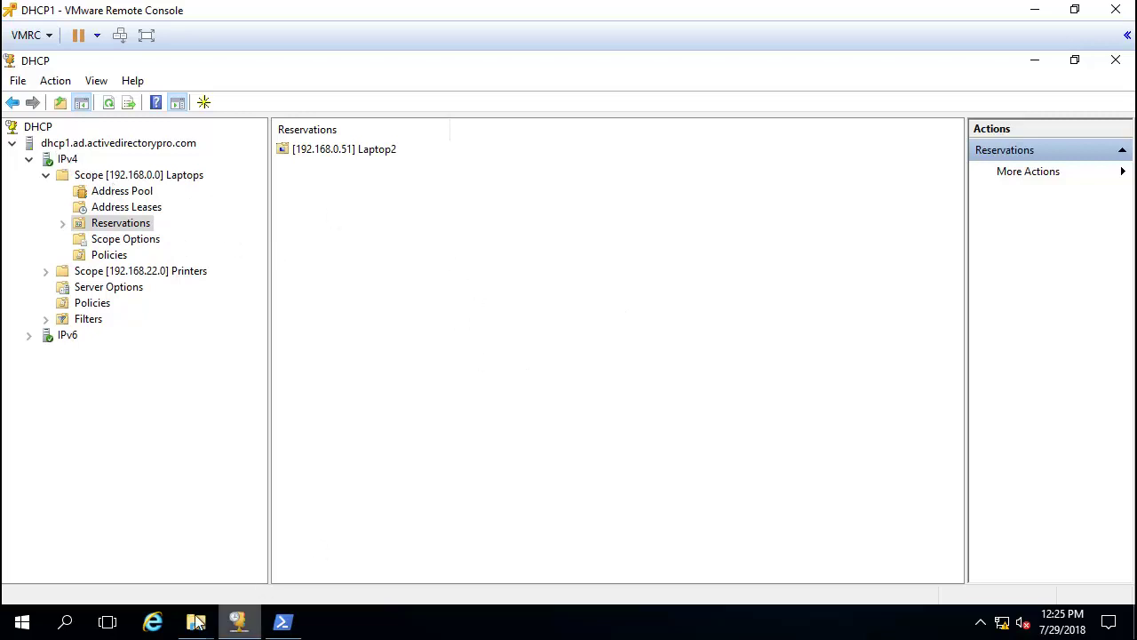
- Switch to File Explorer and open the C:\Windows\System32 folder
mouse_move(199, 620)
click(270, 532)
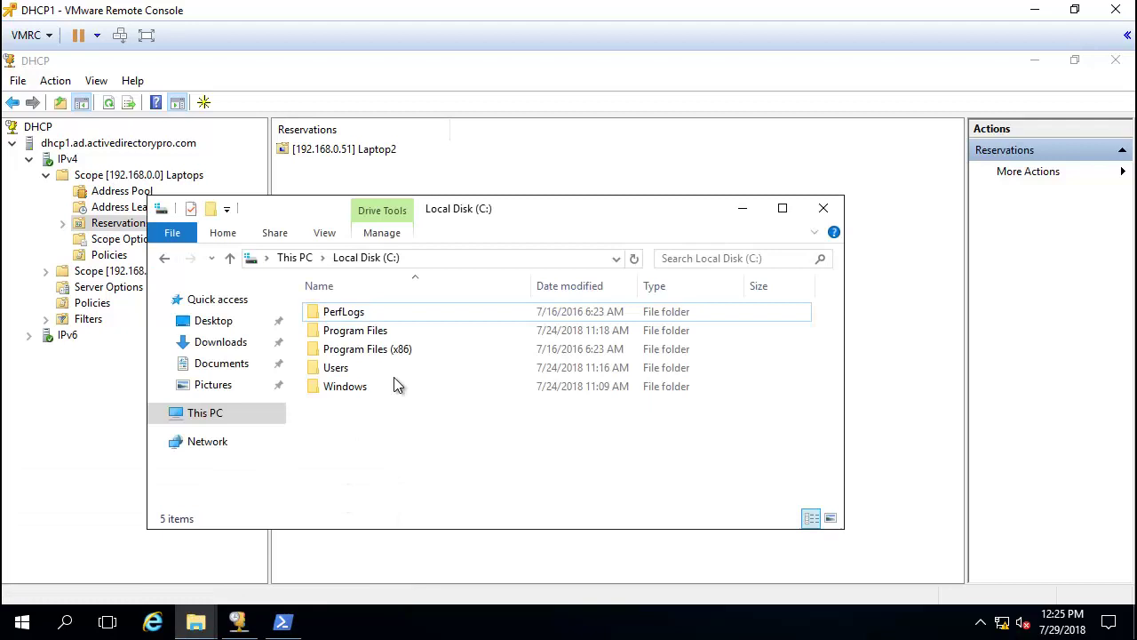
drag(594, 213, 663, 180)
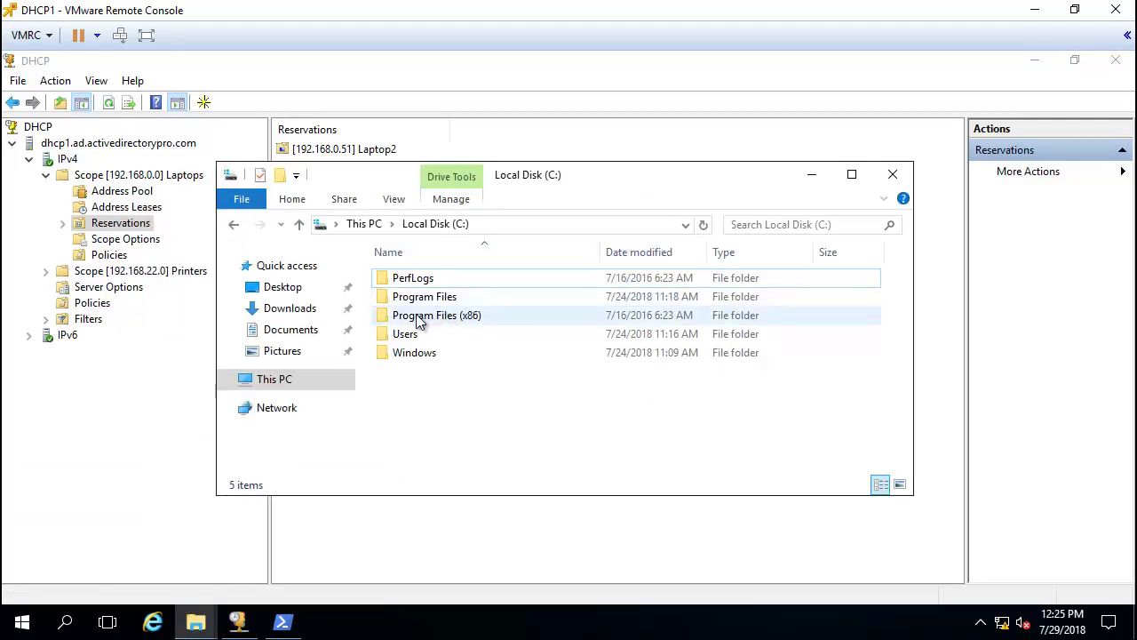
click(418, 360)
double_click(418, 360)
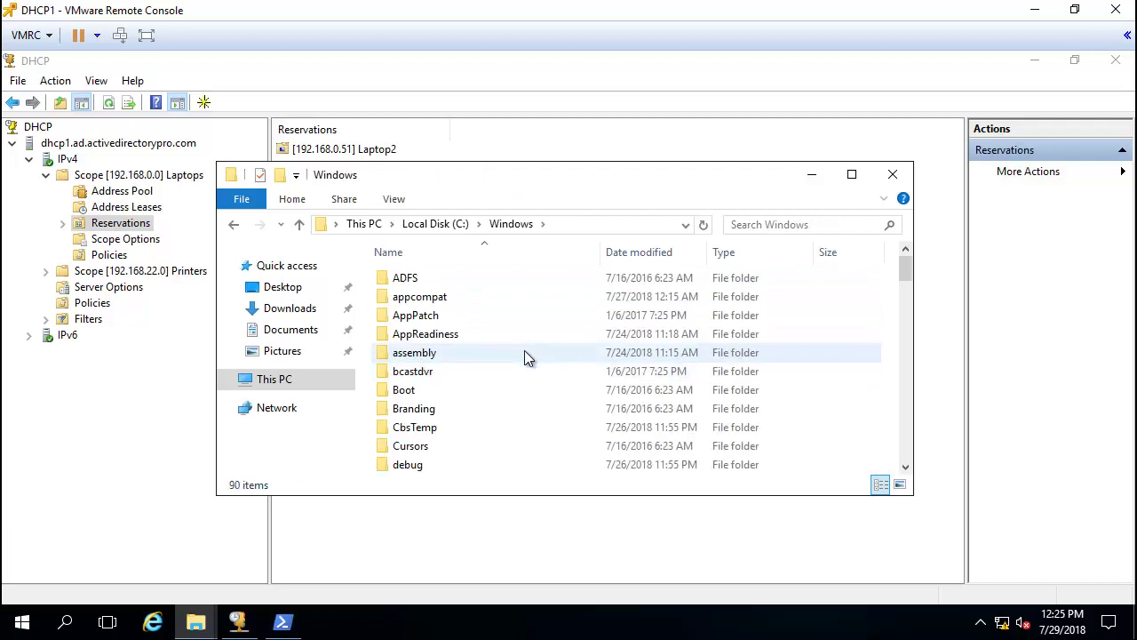
scroll(527, 356, down, 15)
scroll(528, 360, down, 5)
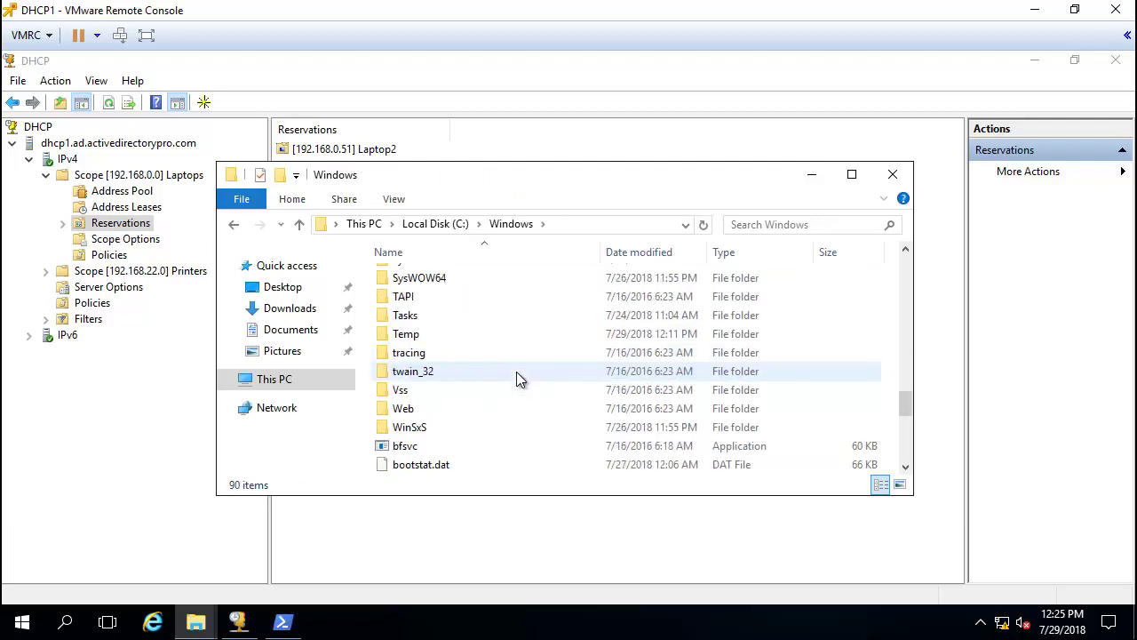
scroll(503, 369, up, 2)
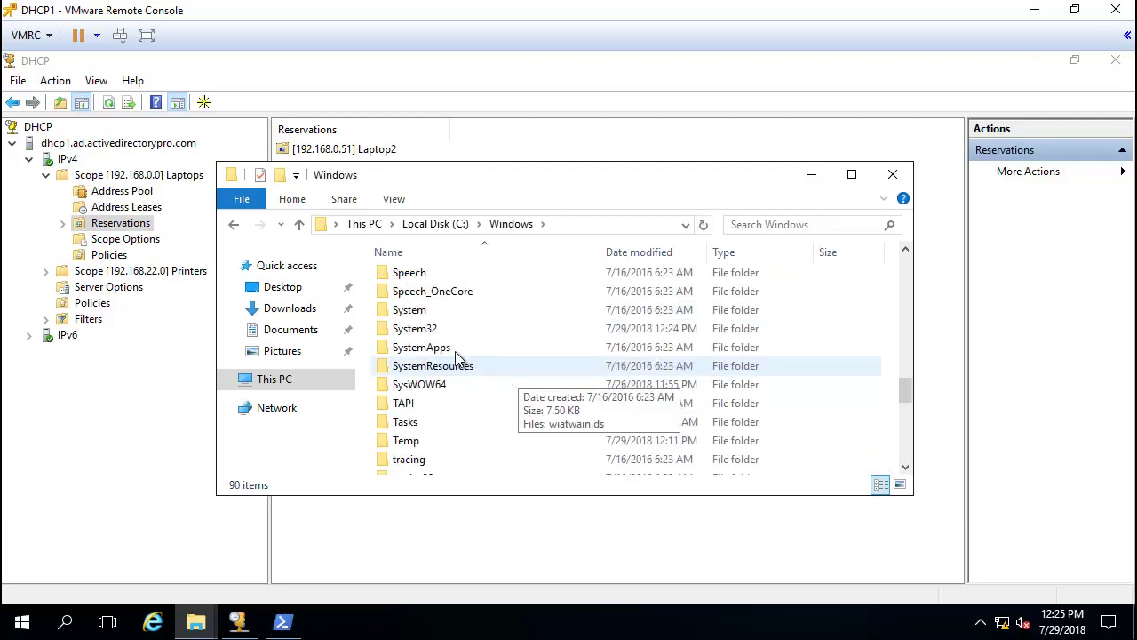
double_click(432, 329)
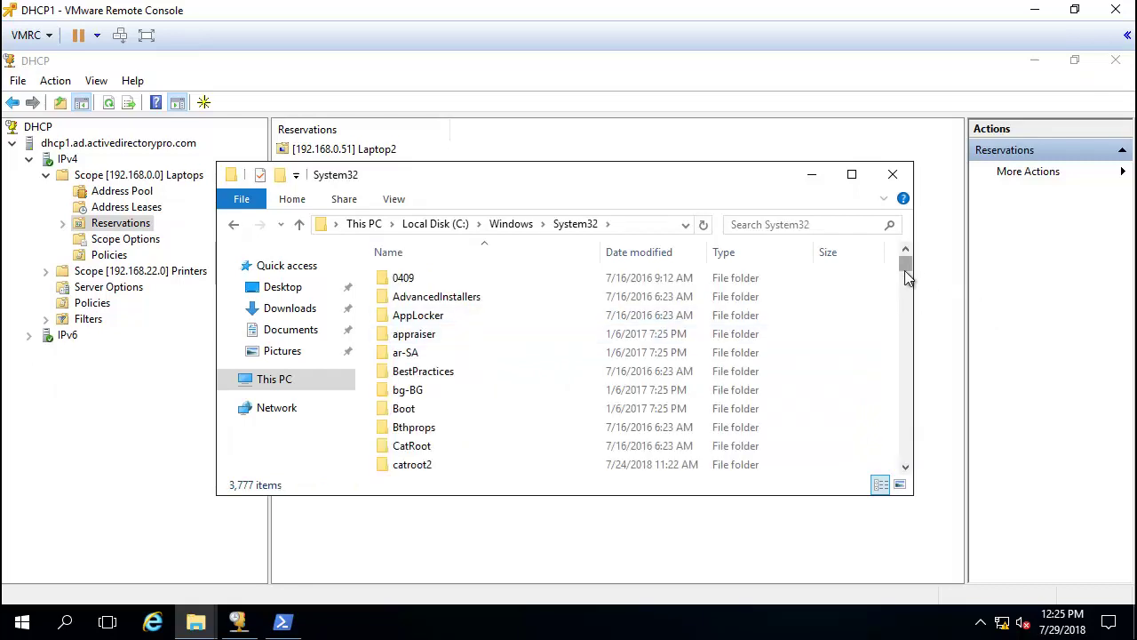
- Locate the dhcp folder inside System32 and open it
drag(905, 270, 905, 293)
scroll(502, 412, up, 8)
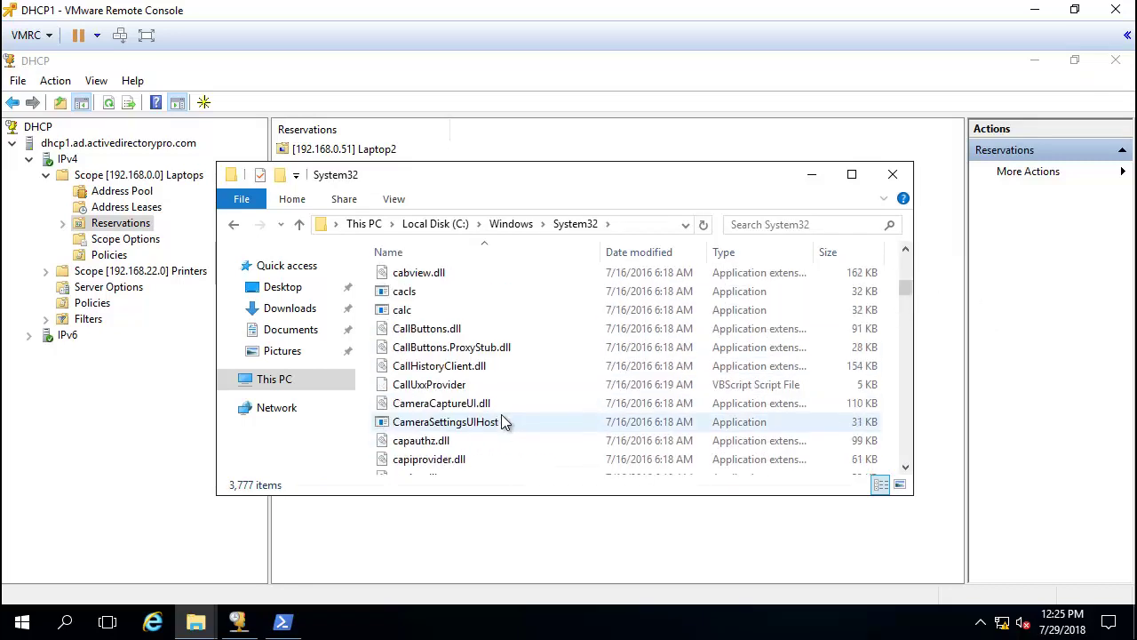
scroll(501, 421, up, 5)
click(477, 296)
key(d)
scroll(449, 395, up, 13)
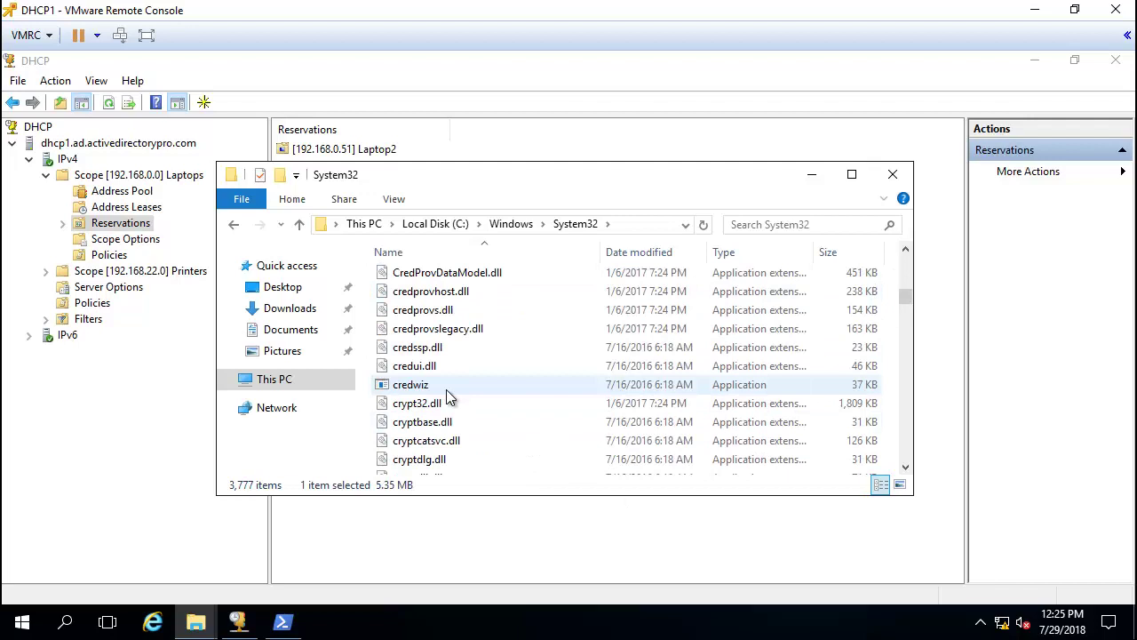
scroll(448, 395, up, 10)
drag(905, 294, 887, 254)
click(536, 321)
key(d)
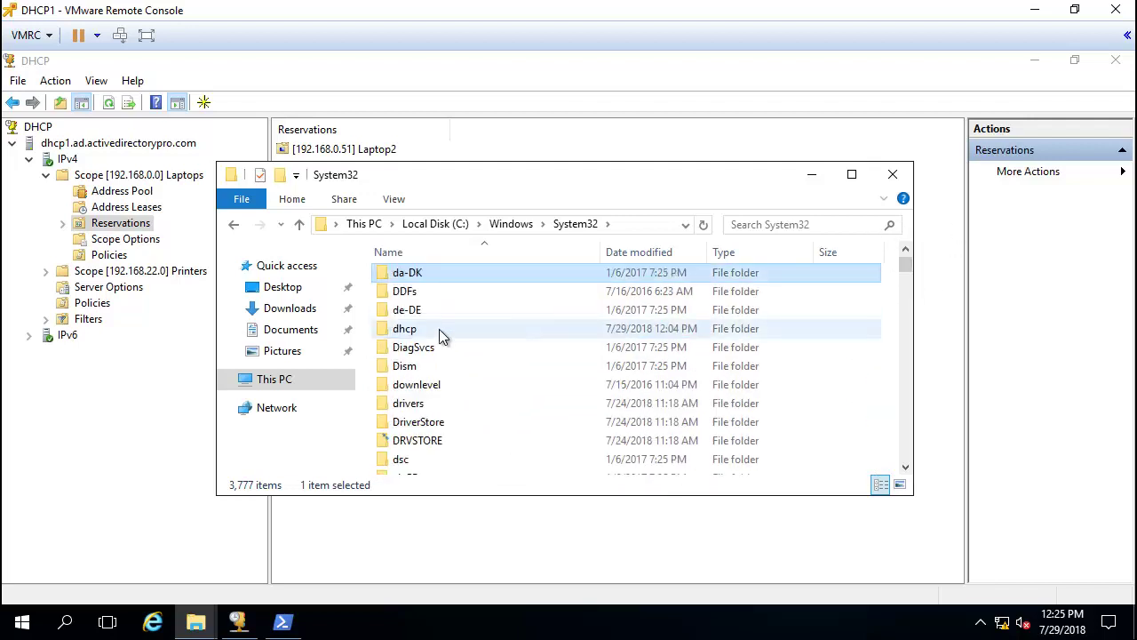
double_click(413, 328)
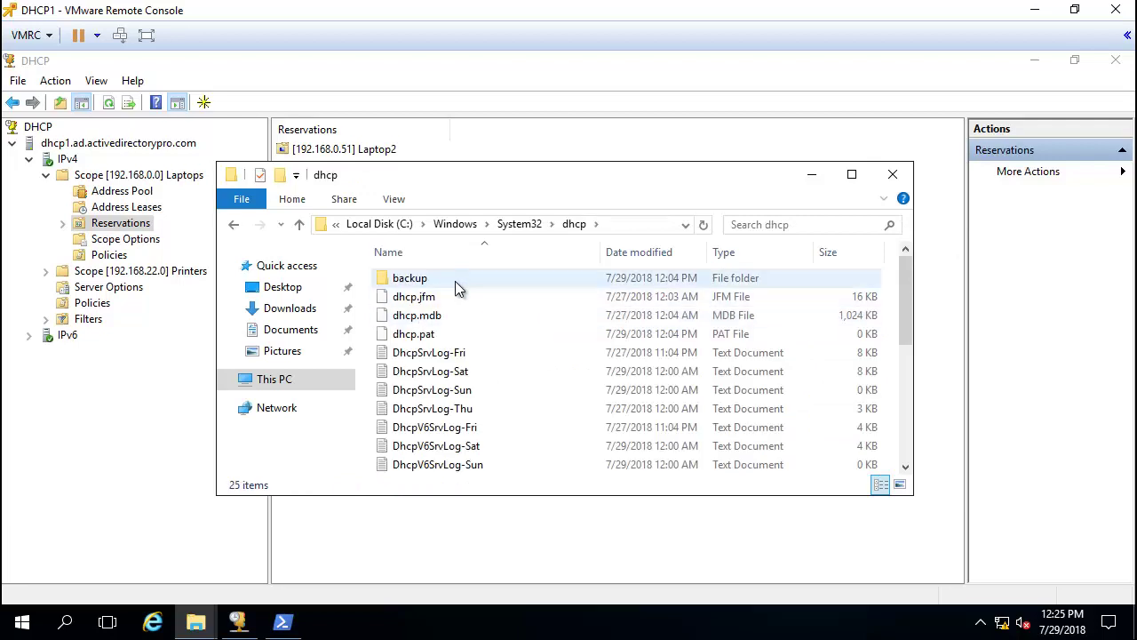
- Inspect the automatic DHCP backup files in the backup folder and its new subfolder, then minimize the File Explorer window
double_click(452, 278)
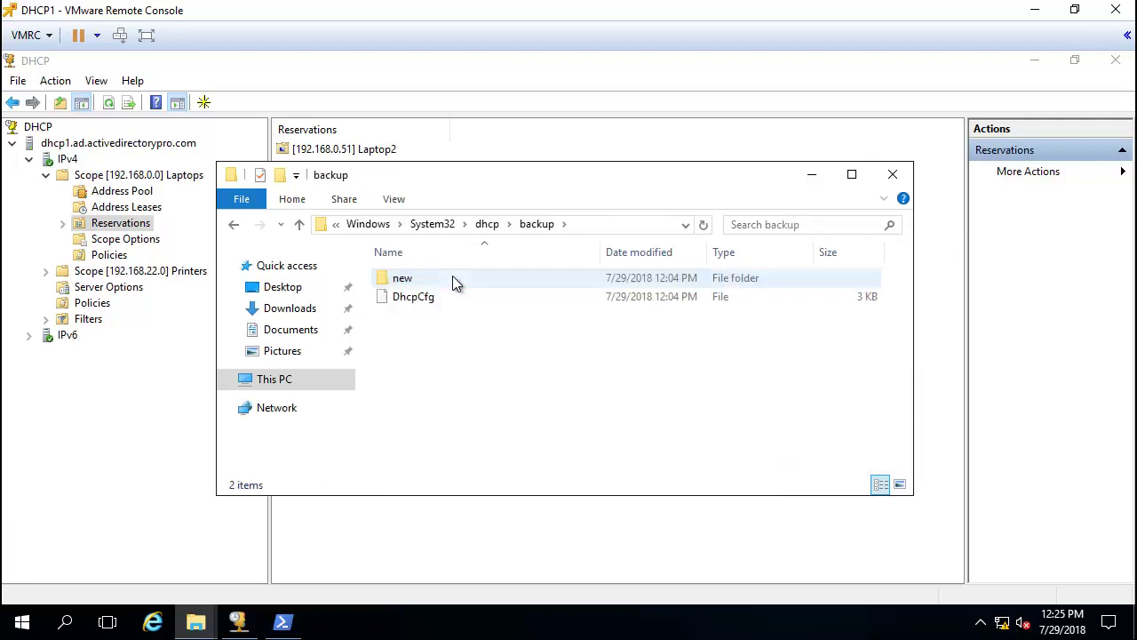
double_click(452, 277)
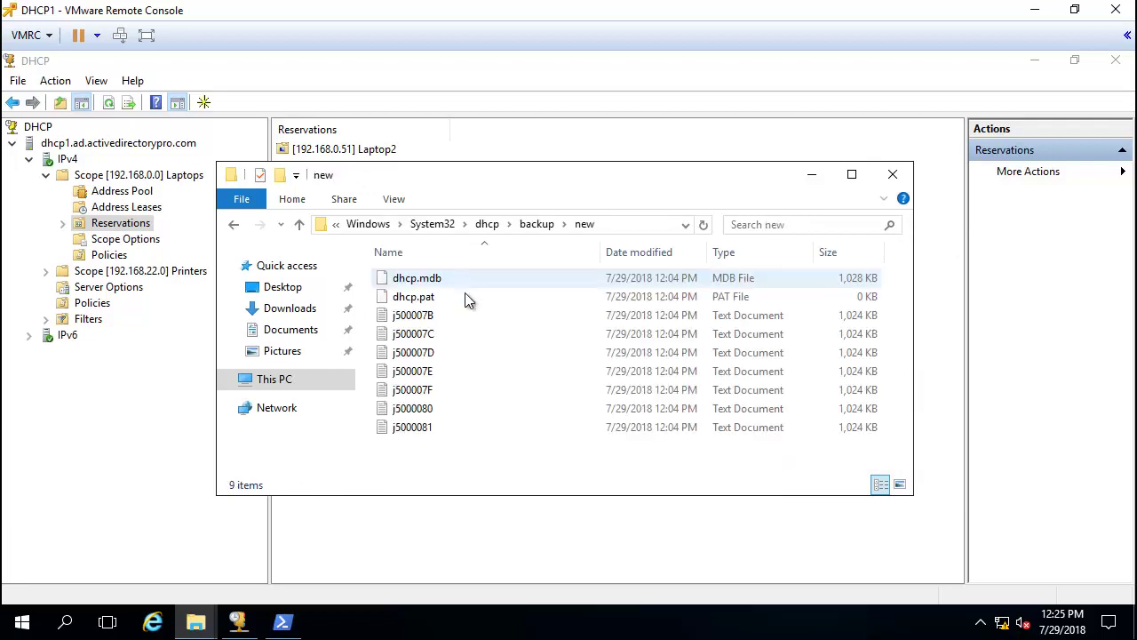
click(234, 225)
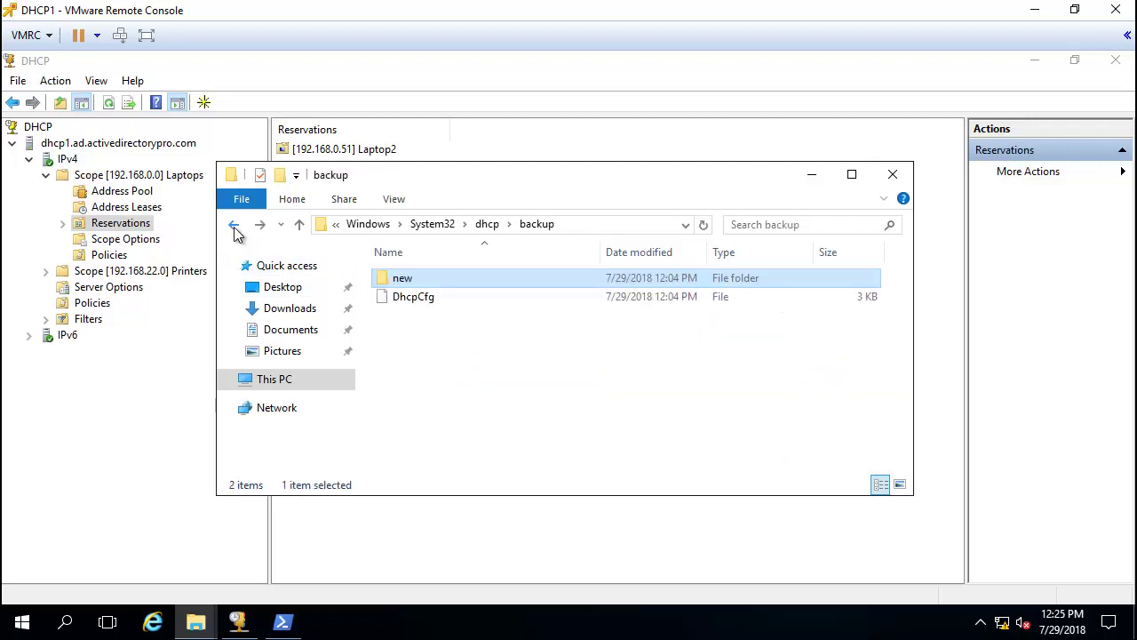
click(301, 224)
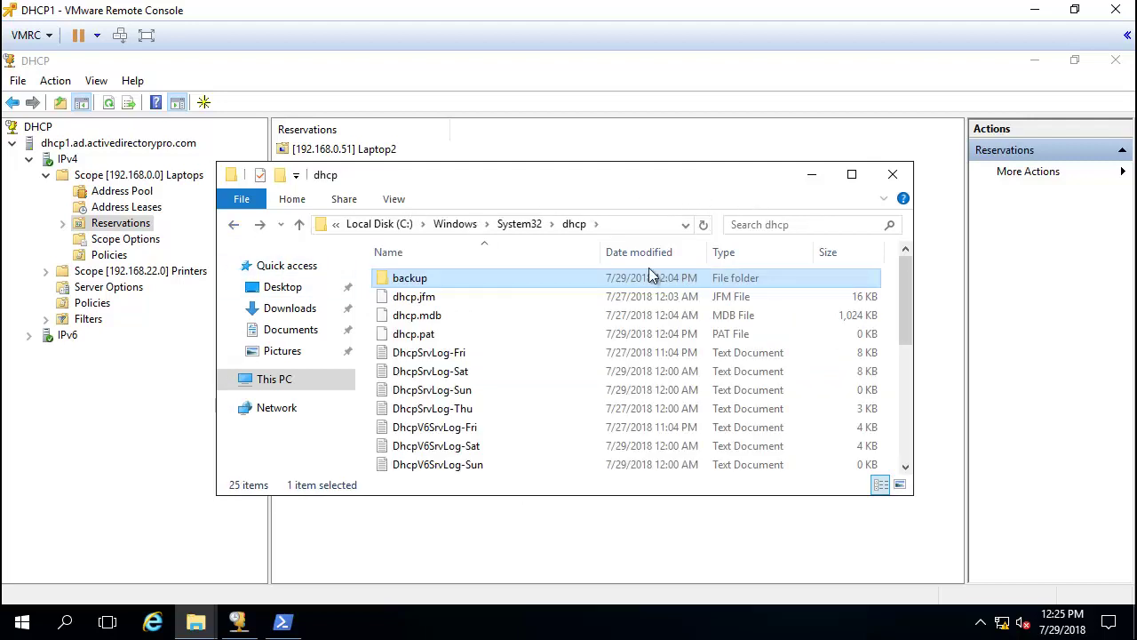
double_click(436, 282)
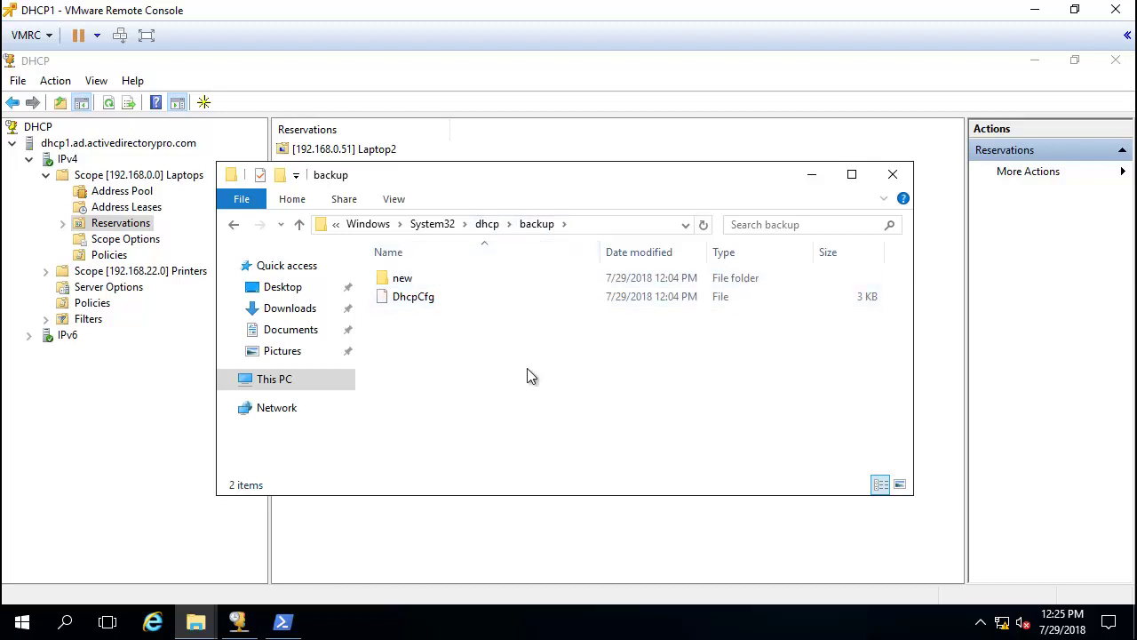
click(812, 175)
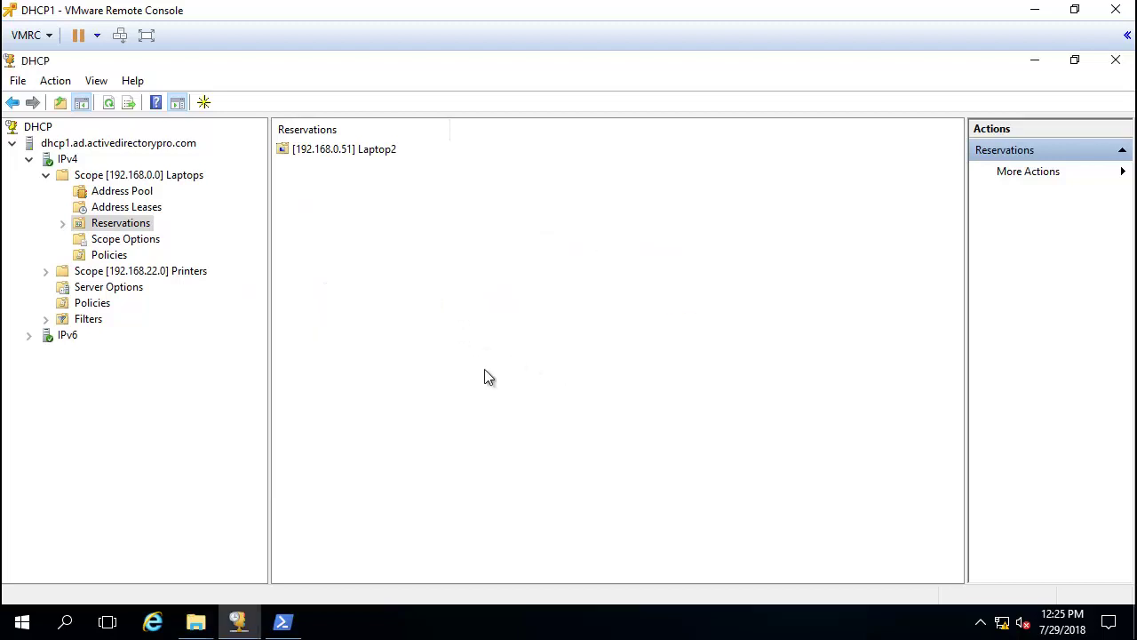
- Back up the dhcp1 server into a new folder named DHCPBackup on the Desktop
right_click(74, 144)
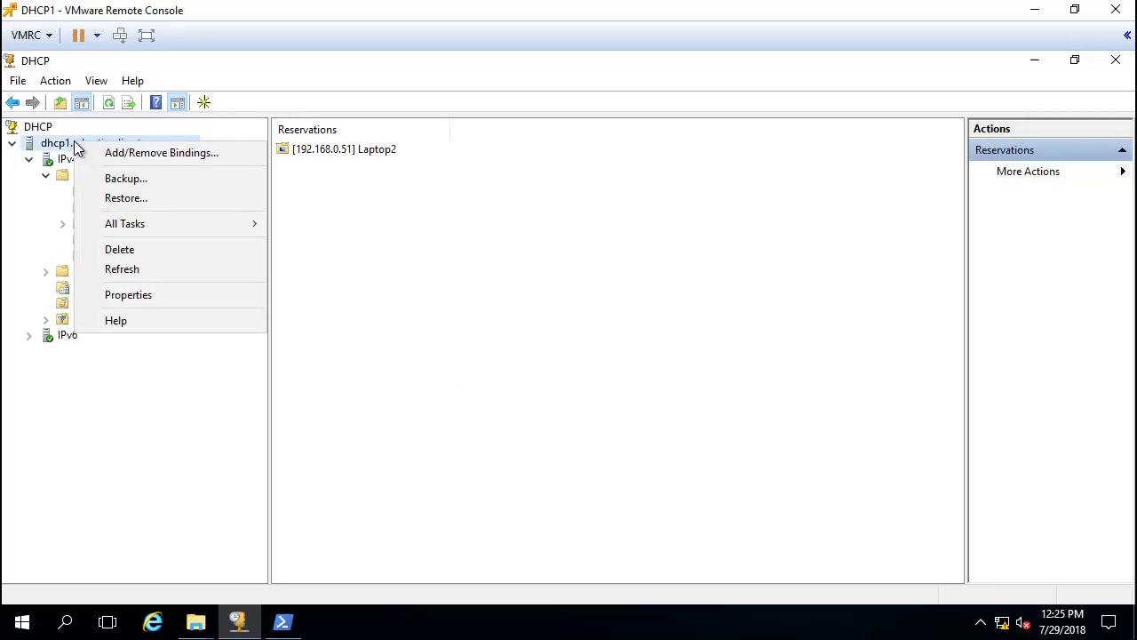
click(153, 179)
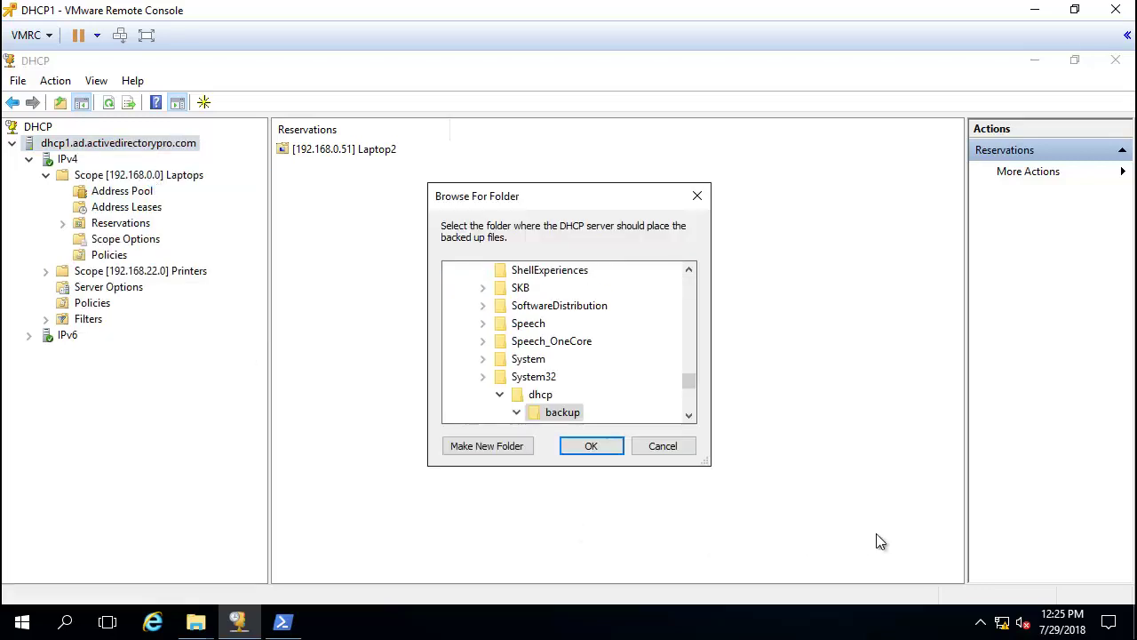
drag(688, 382, 679, 262)
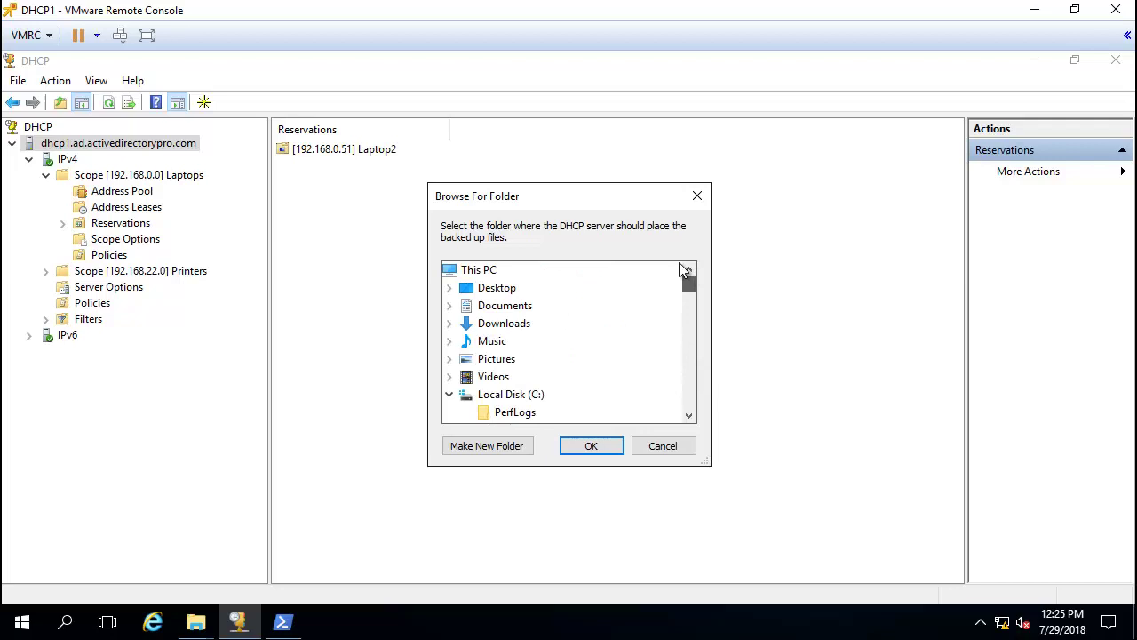
click(501, 287)
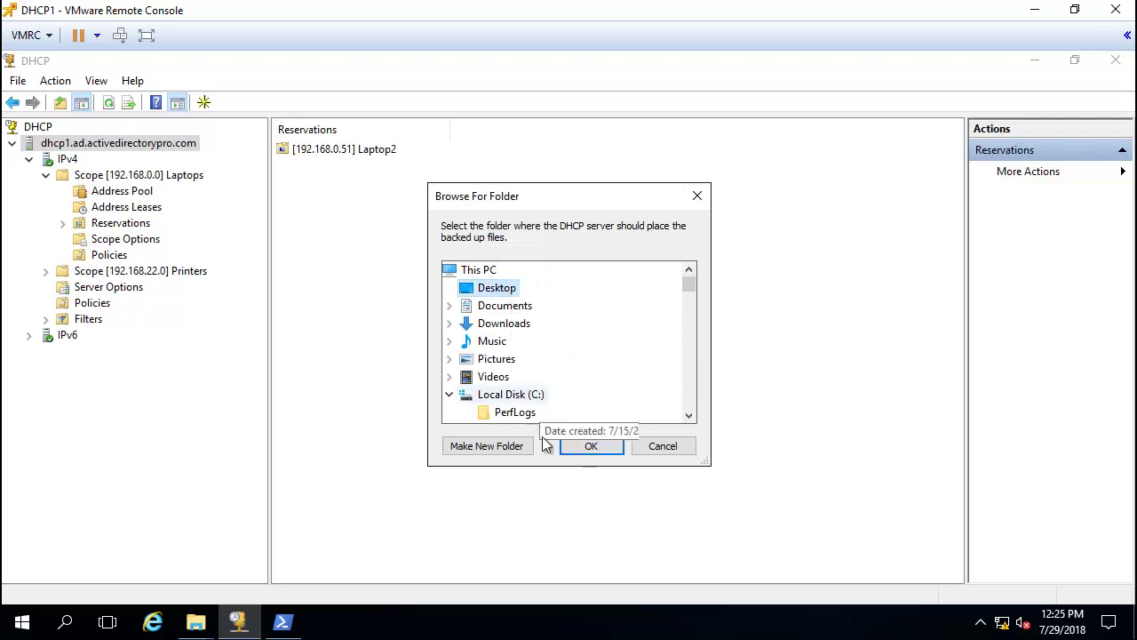
click(504, 445)
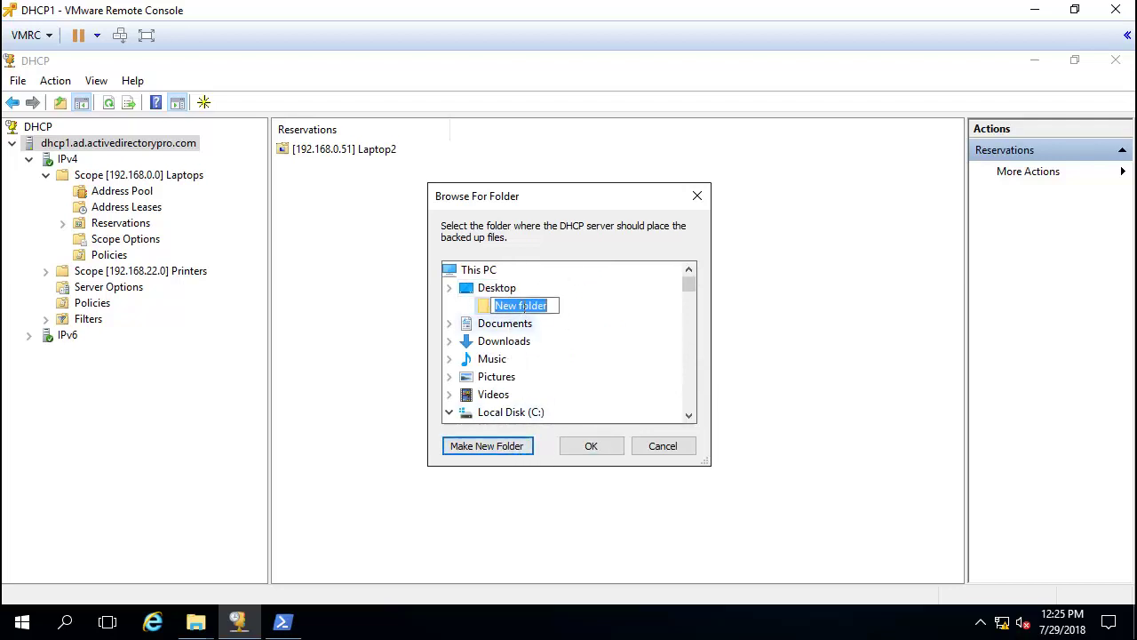
text(DHCPBackup)
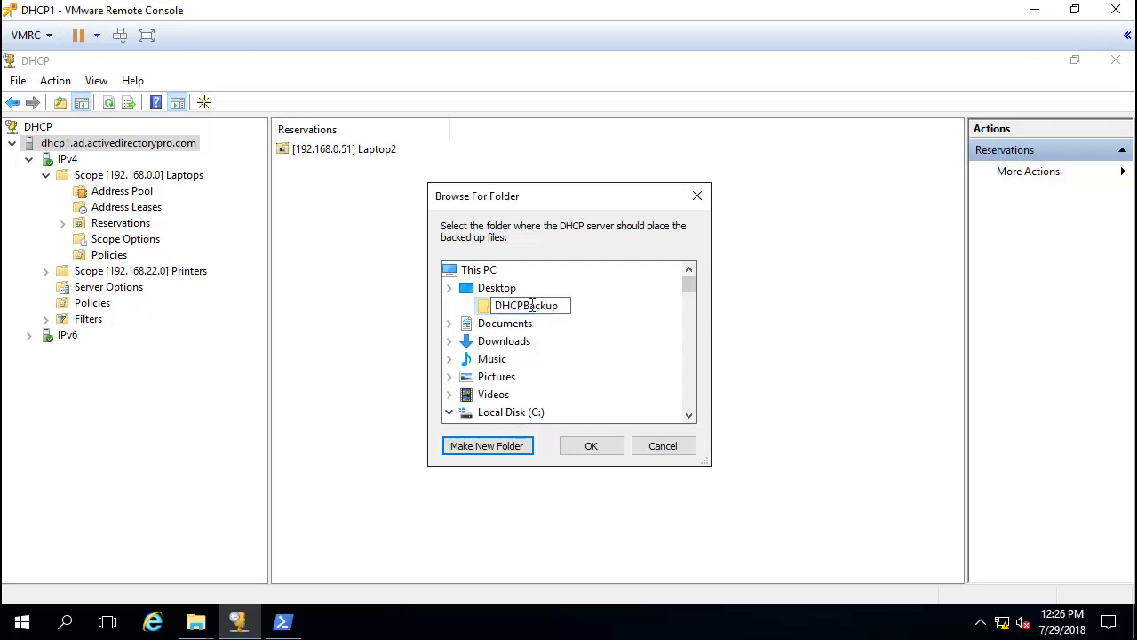
click(594, 446)
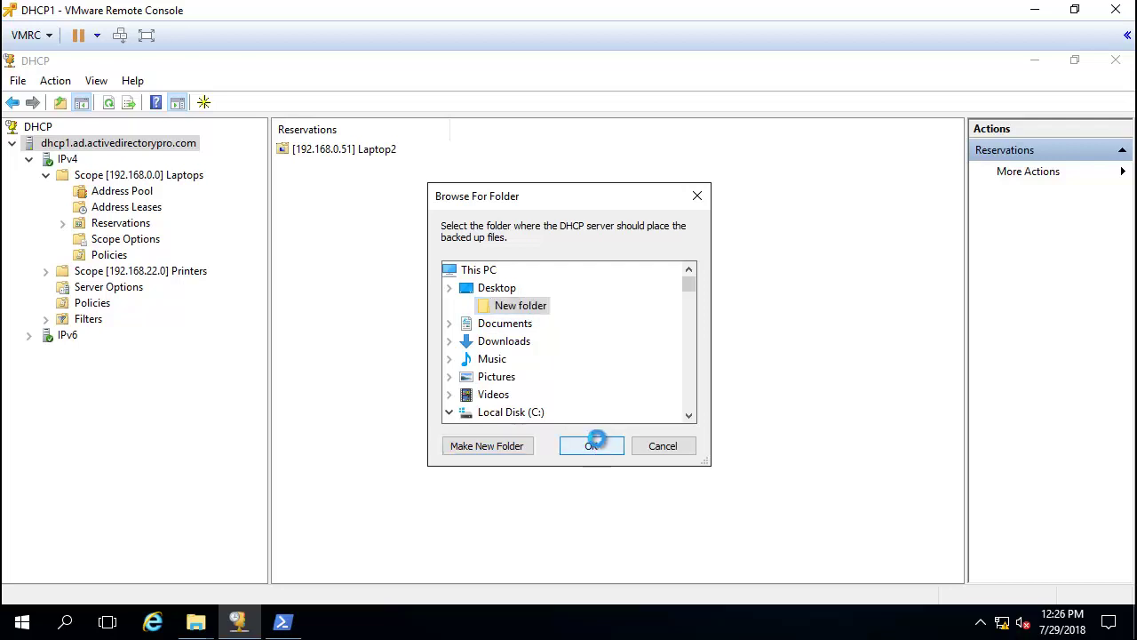
- Switch to the DHCP2 virtual machine, unlock it and sign in with the account password
mouse_move(282, 622)
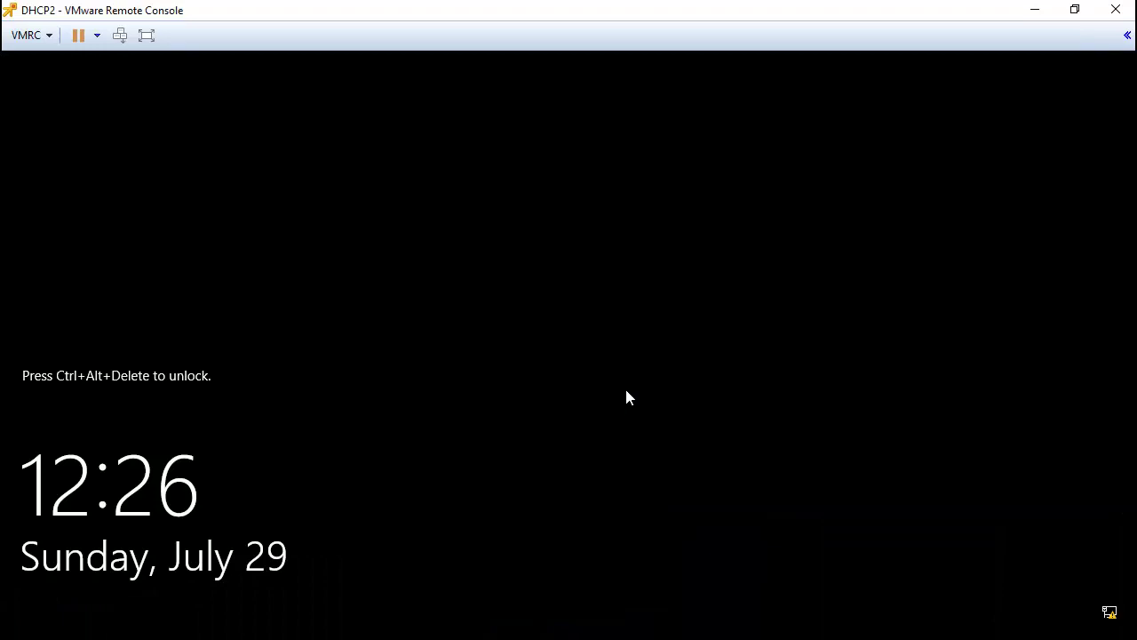
click(120, 35)
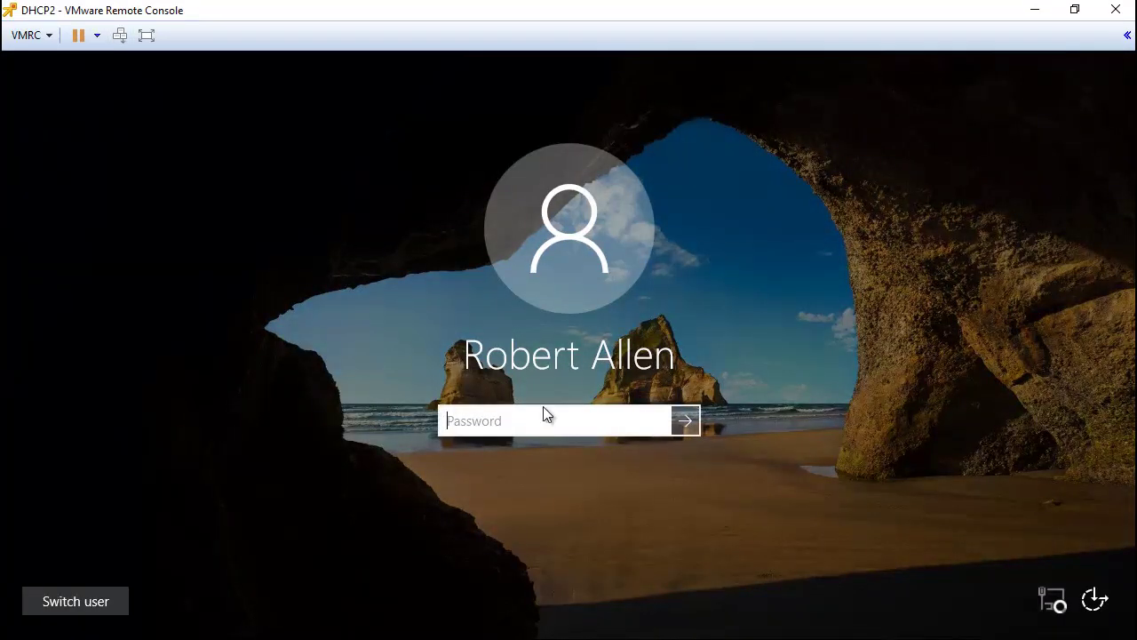
text(*******)
key(Return)
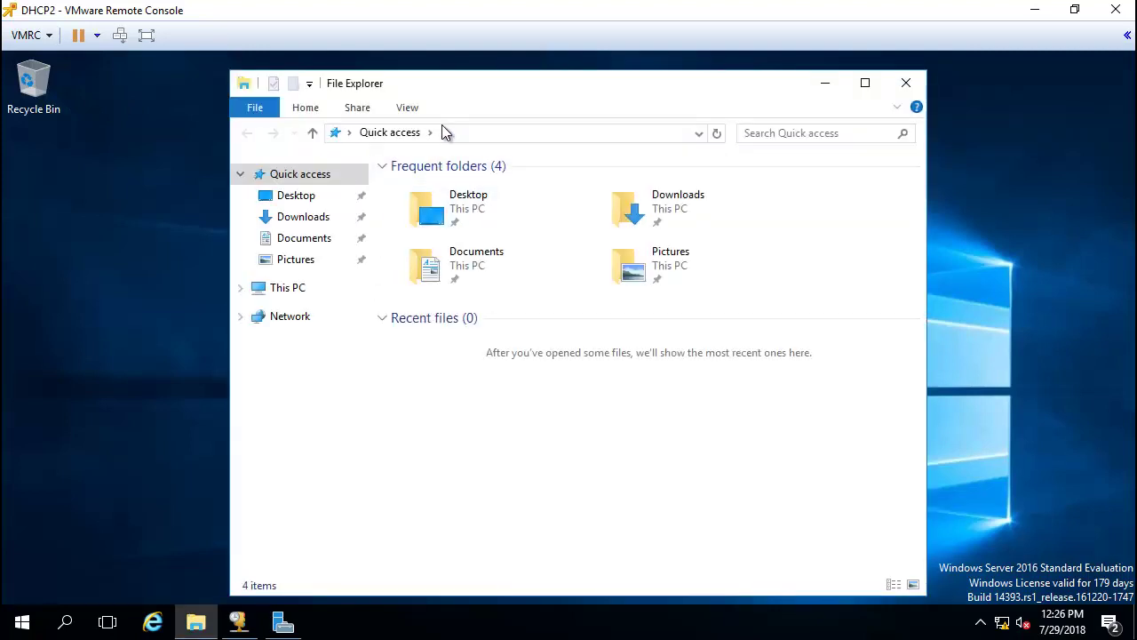
- Go to the network share \\dhcp1\c$ in File Explorer
click(463, 133)
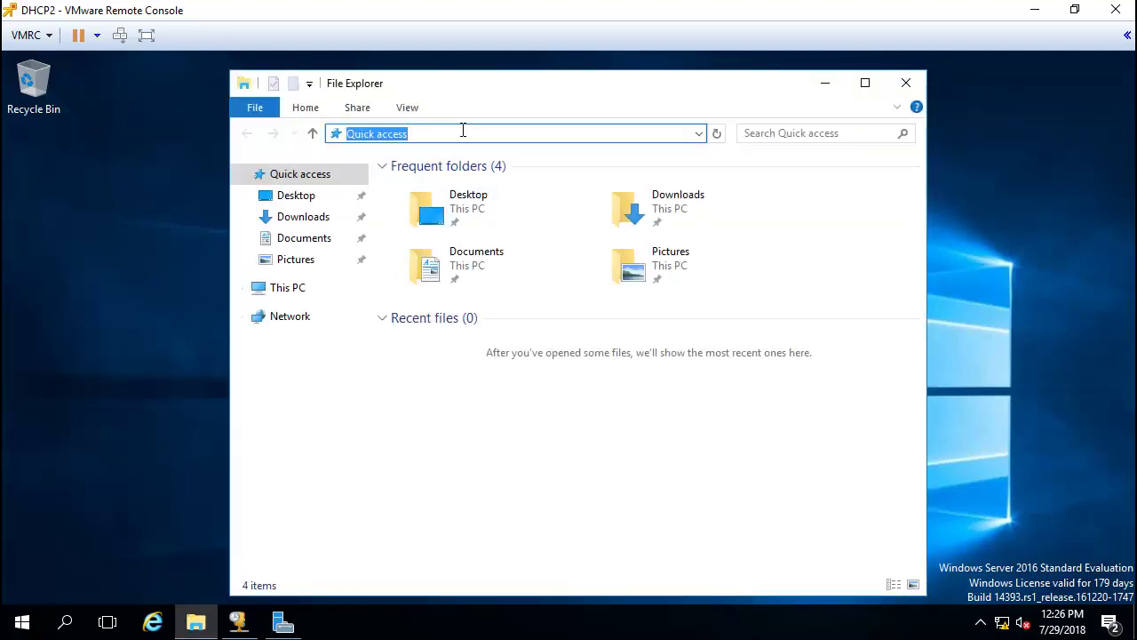
text(\dhcp1)
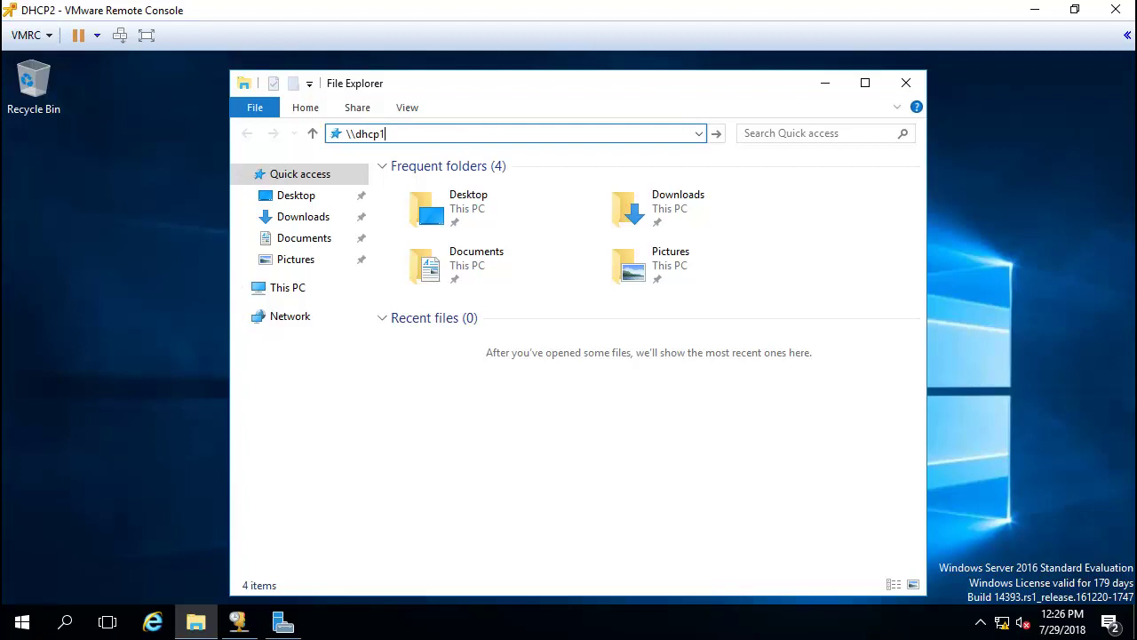
text(\c$)
key(Return)
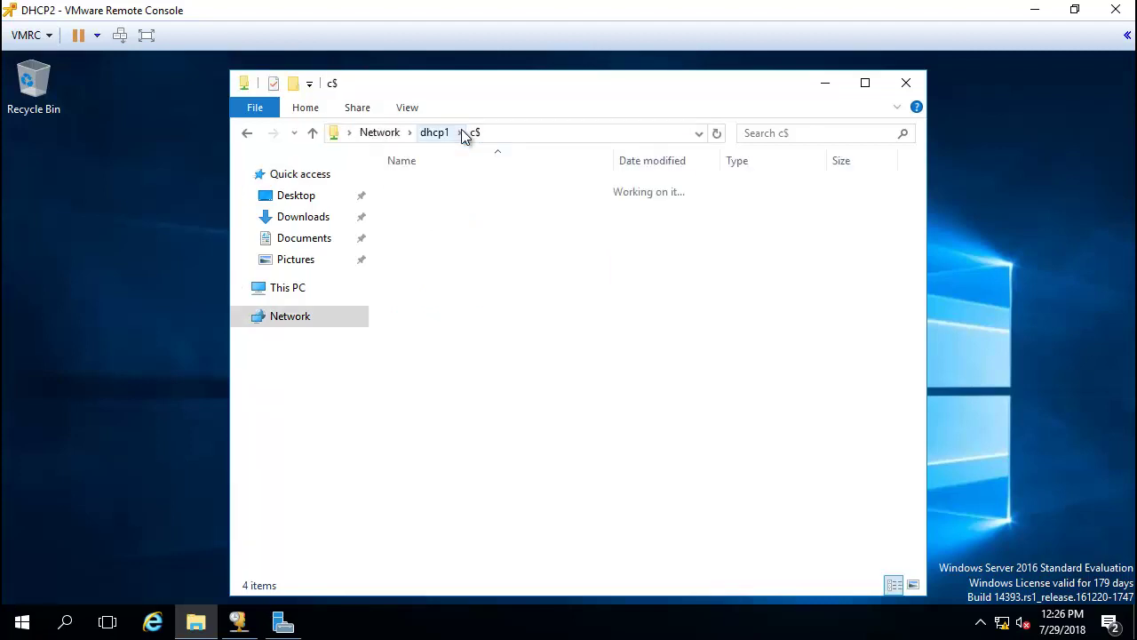
- Open the Users\Administrator\Desktop folder on the dhcp1 share
double_click(427, 243)
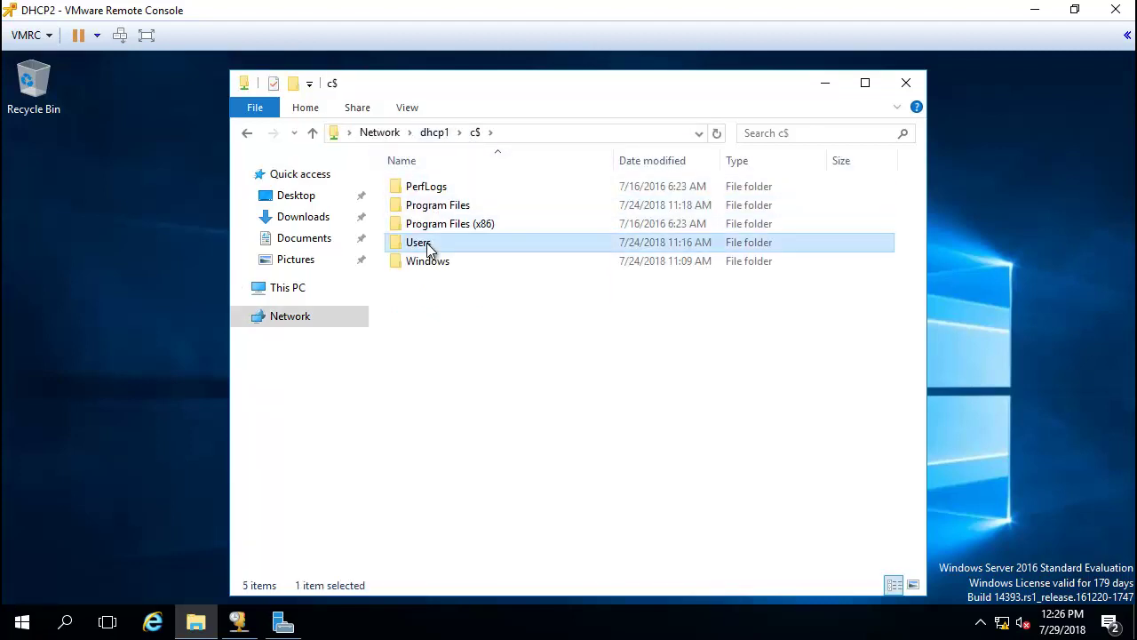
double_click(439, 189)
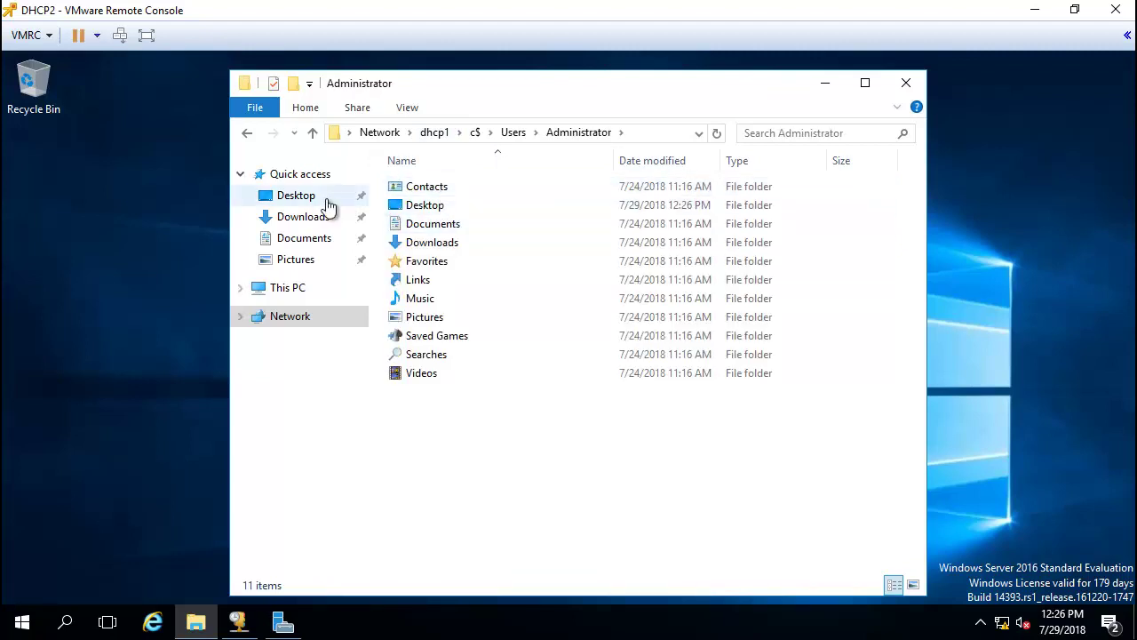
click(427, 207)
double_click(426, 206)
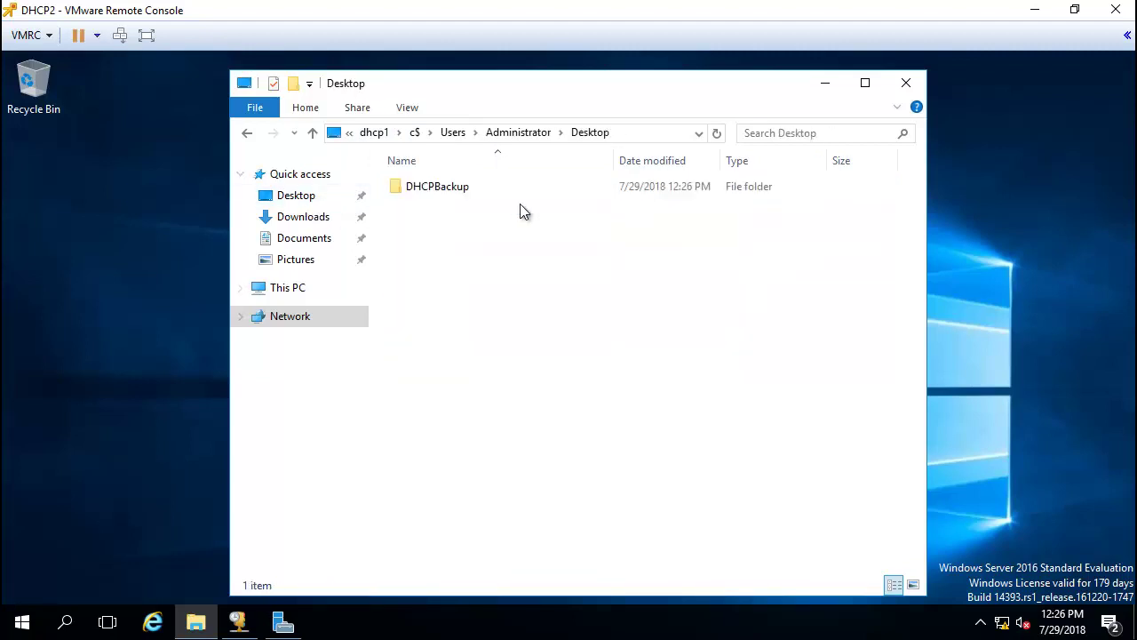
- Copy the DHCPBackup folder from the dhcp1 Administrator desktop to the clipboard
click(432, 187)
right_click(431, 187)
click(511, 372)
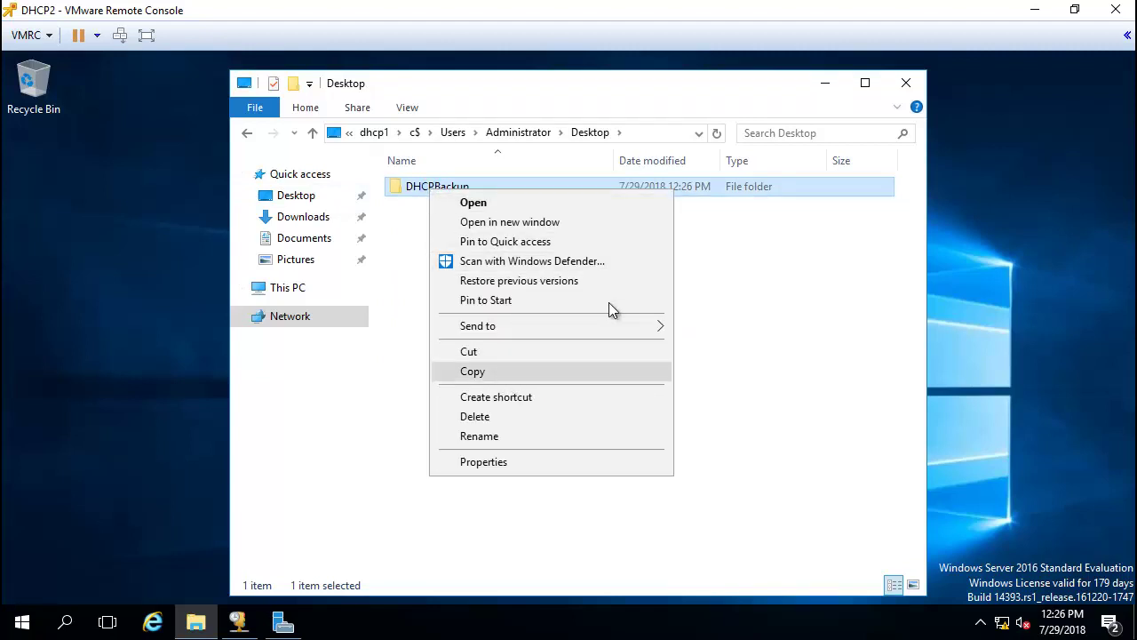
- Paste the copied DHCPBackup folder onto the DHCP2 server's desktop
click(825, 82)
right_click(363, 243)
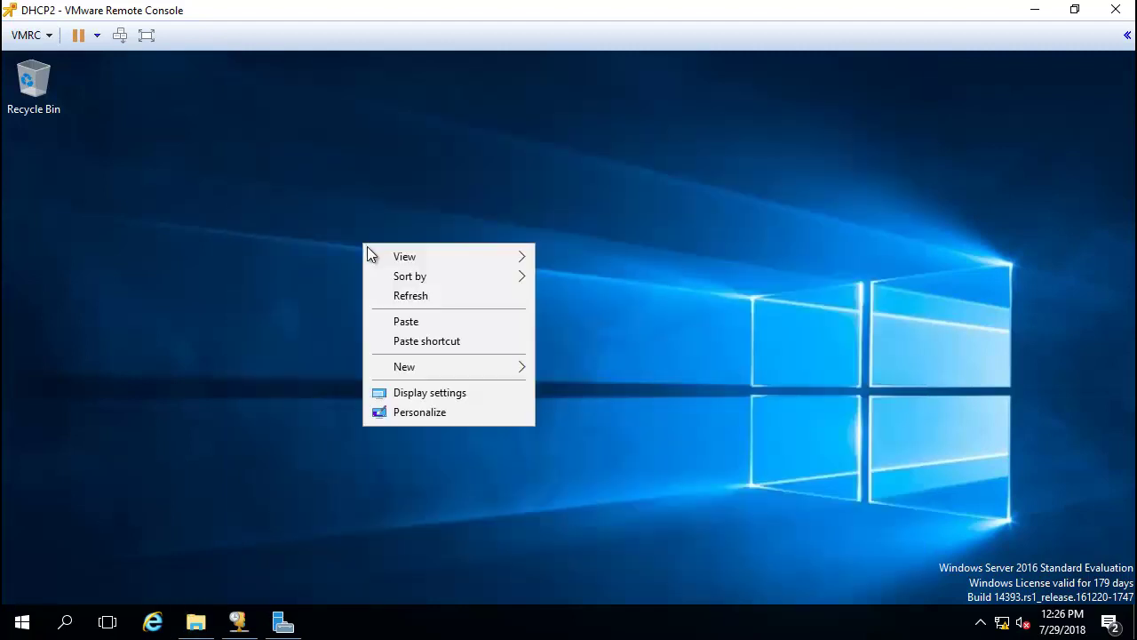
click(406, 322)
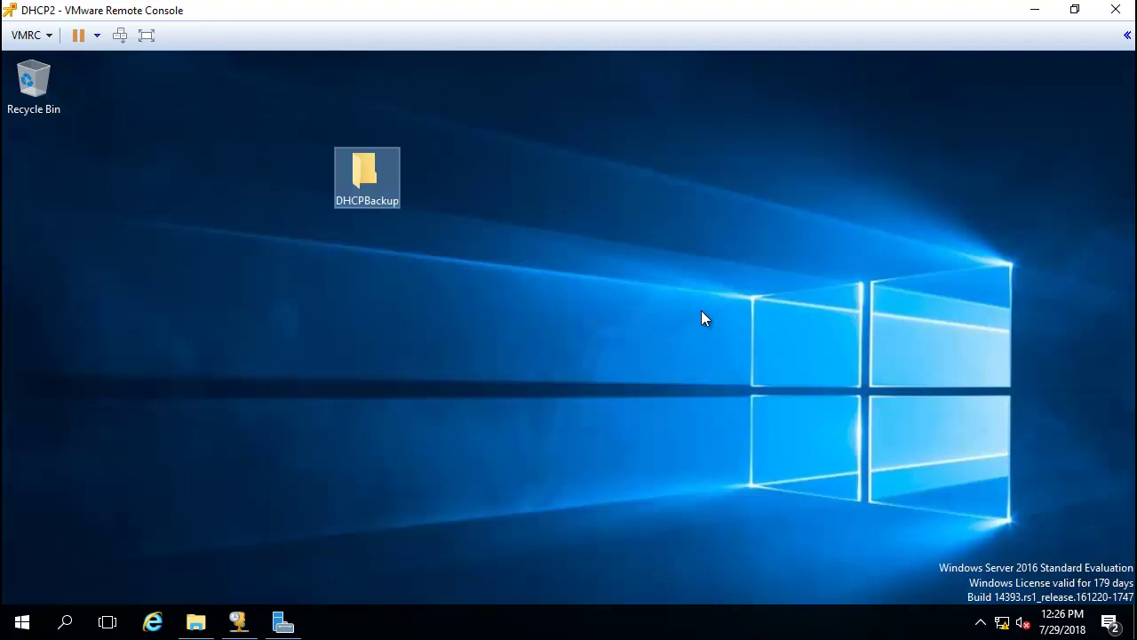
click(671, 322)
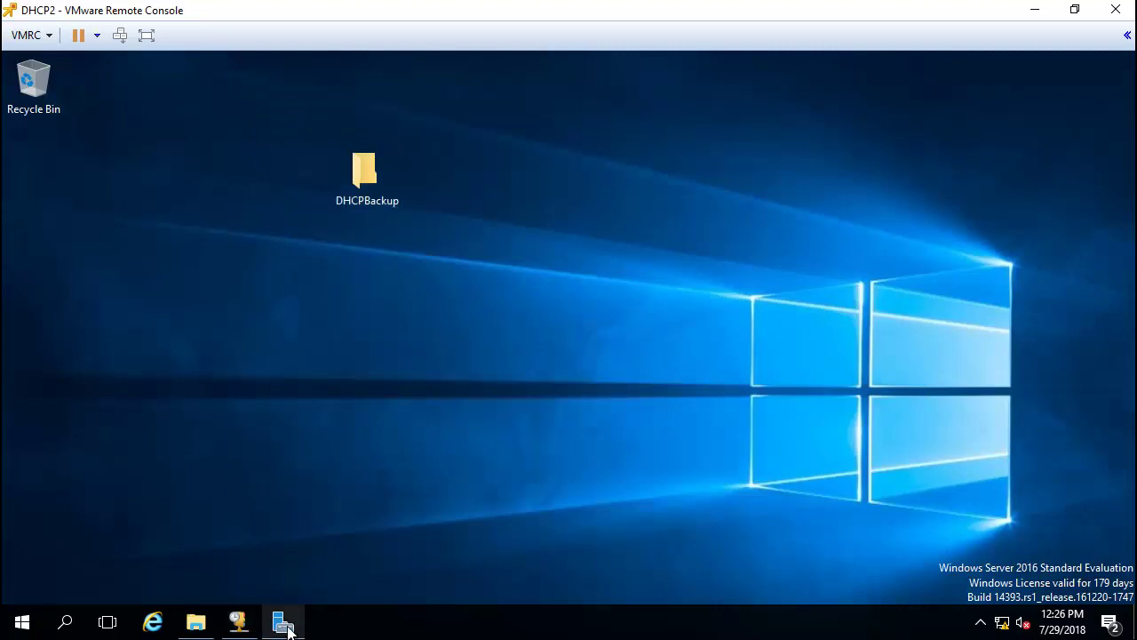
- Try to restore the dhcp2.ad.activedirectorypro.com server in the DHCP console from the DHCPBackup folder on the desktop
mouse_move(283, 621)
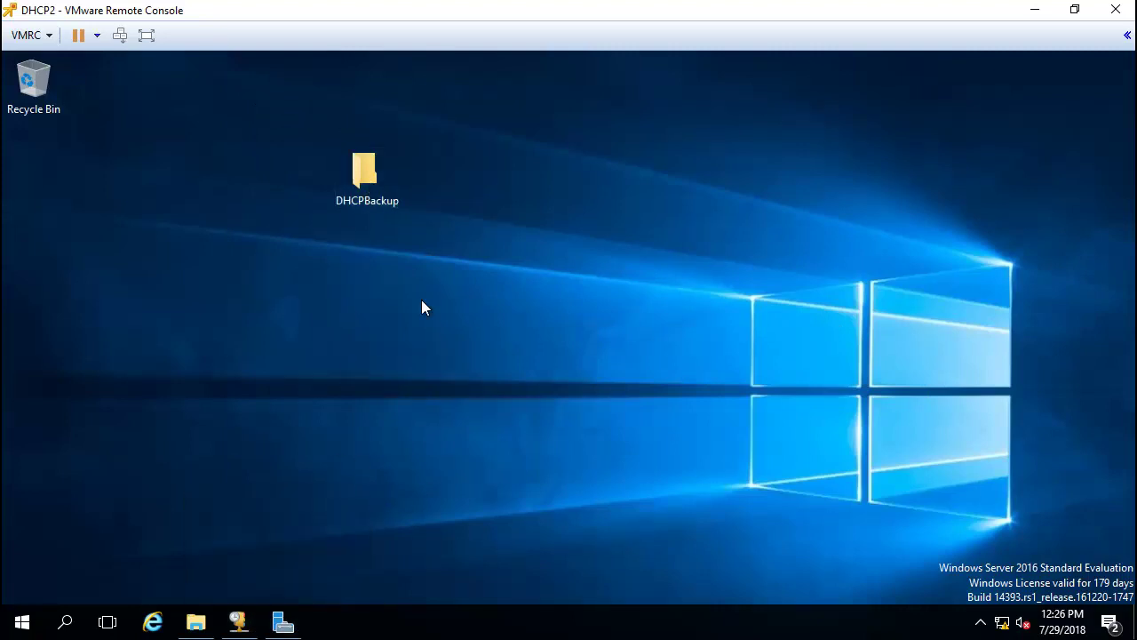
click(252, 623)
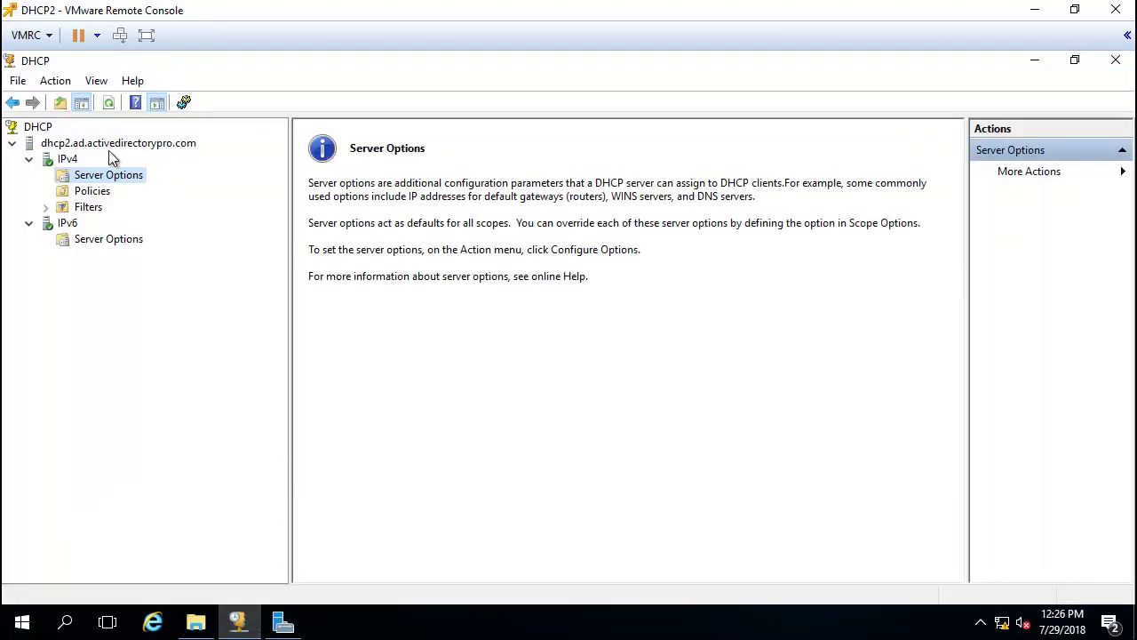
right_click(50, 144)
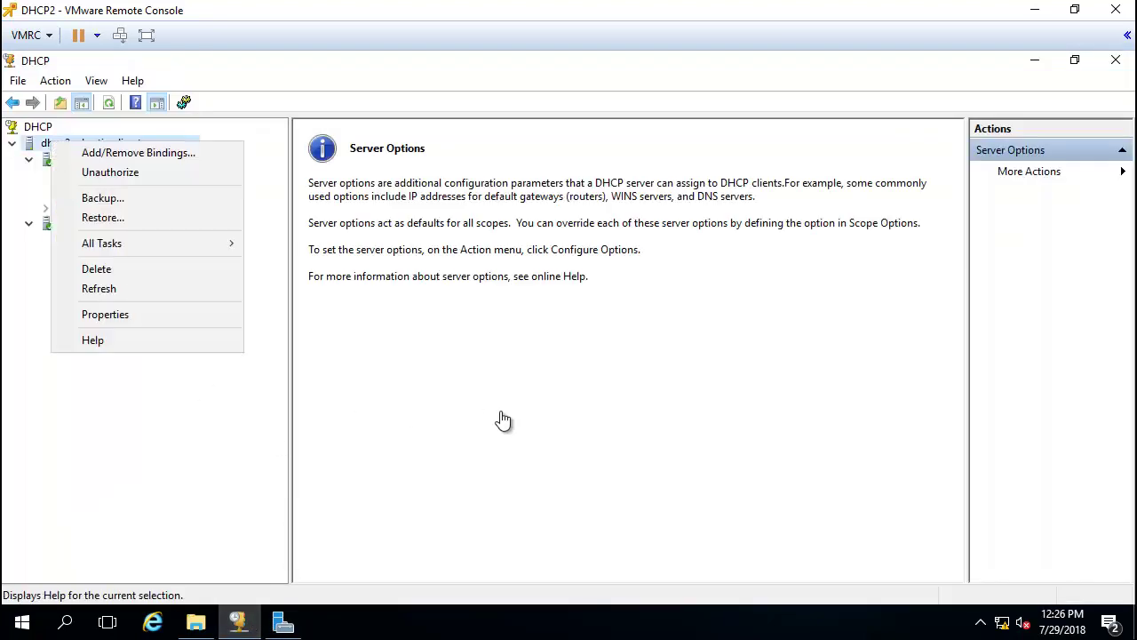
click(299, 302)
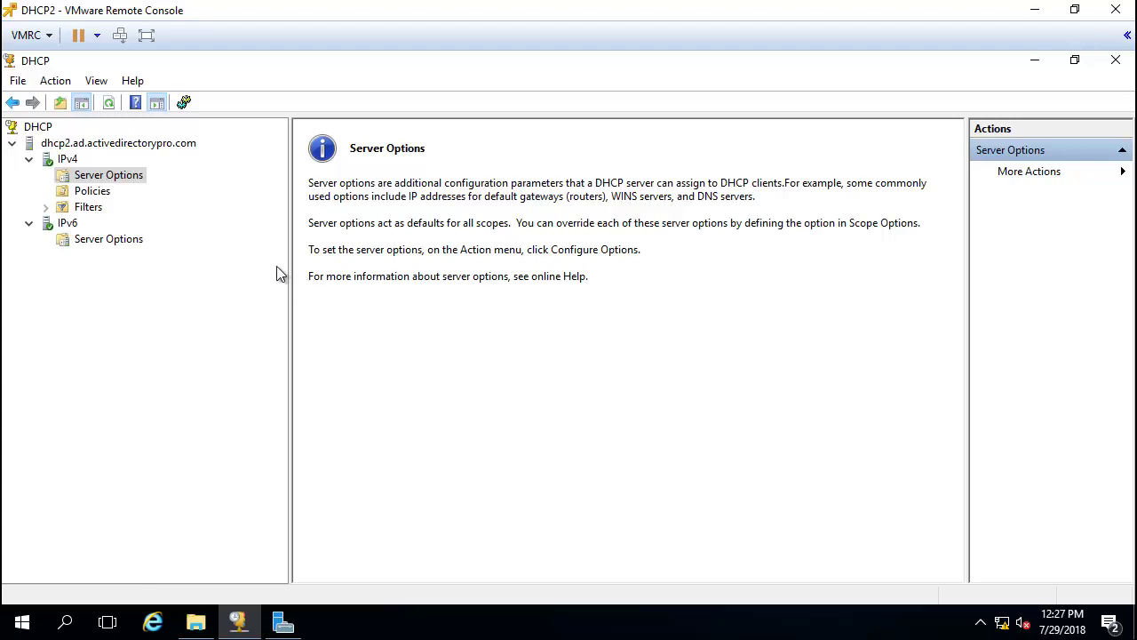
right_click(69, 147)
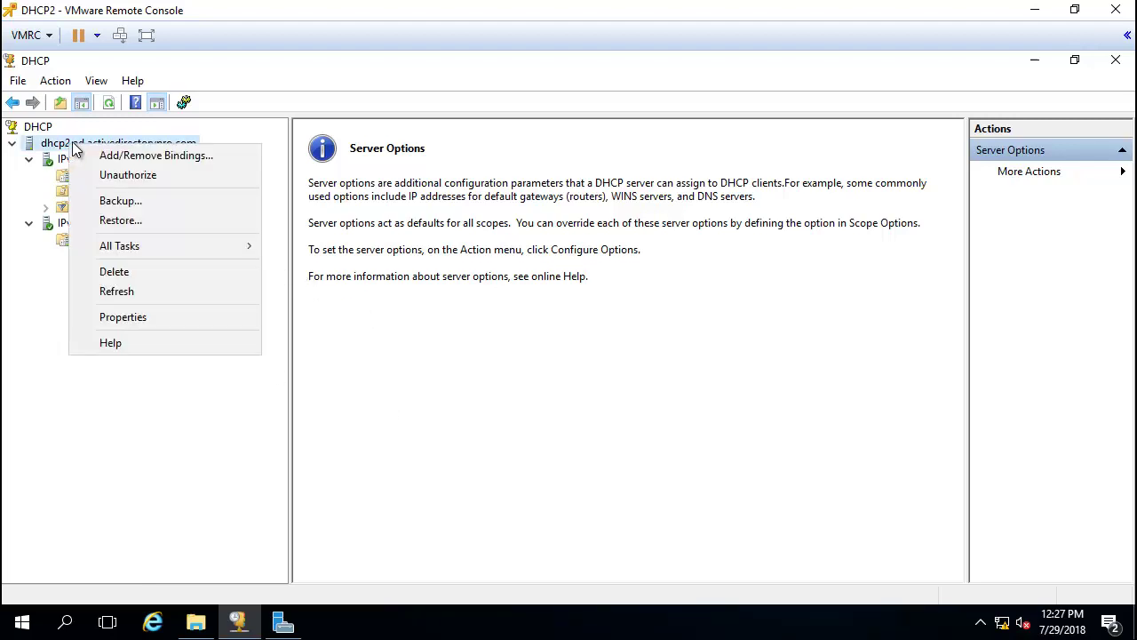
click(579, 278)
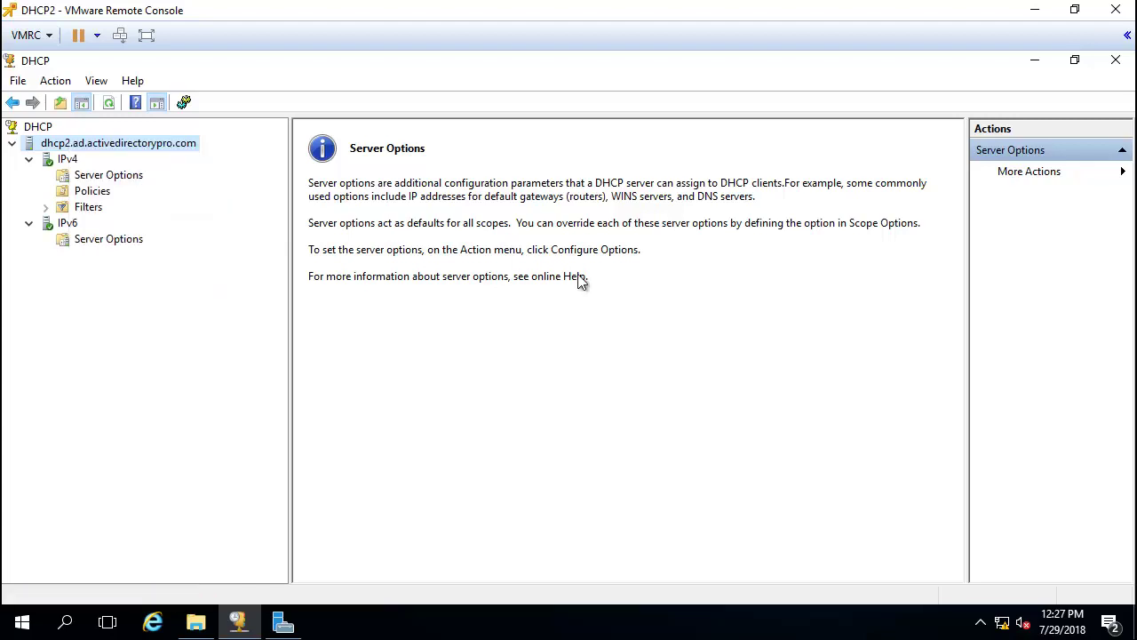
drag(692, 381, 692, 271)
click(487, 286)
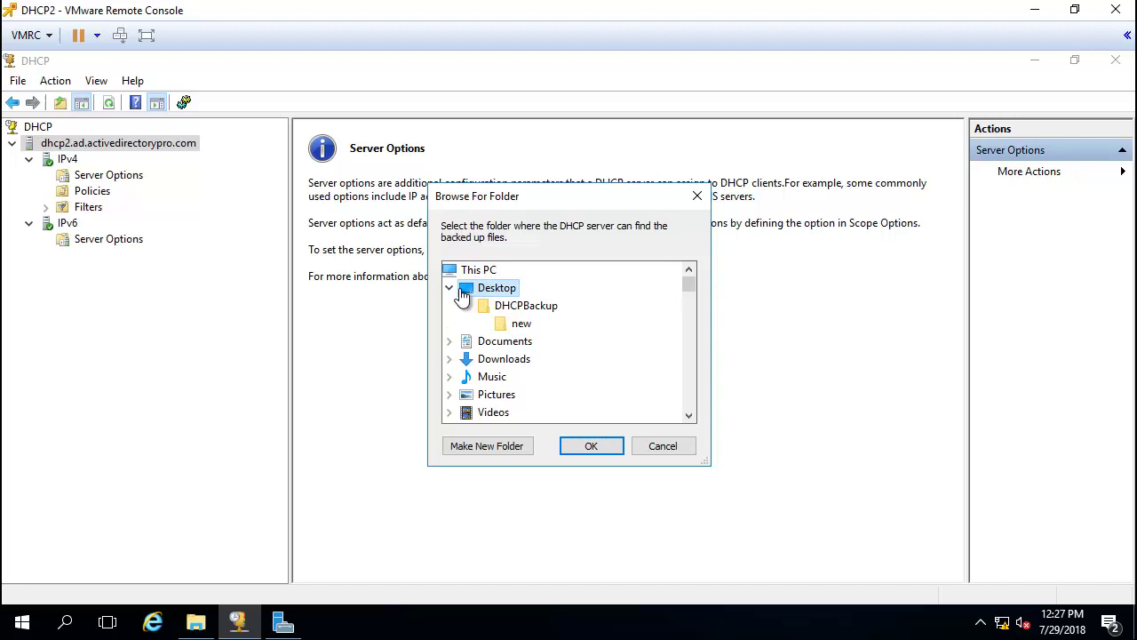
click(515, 305)
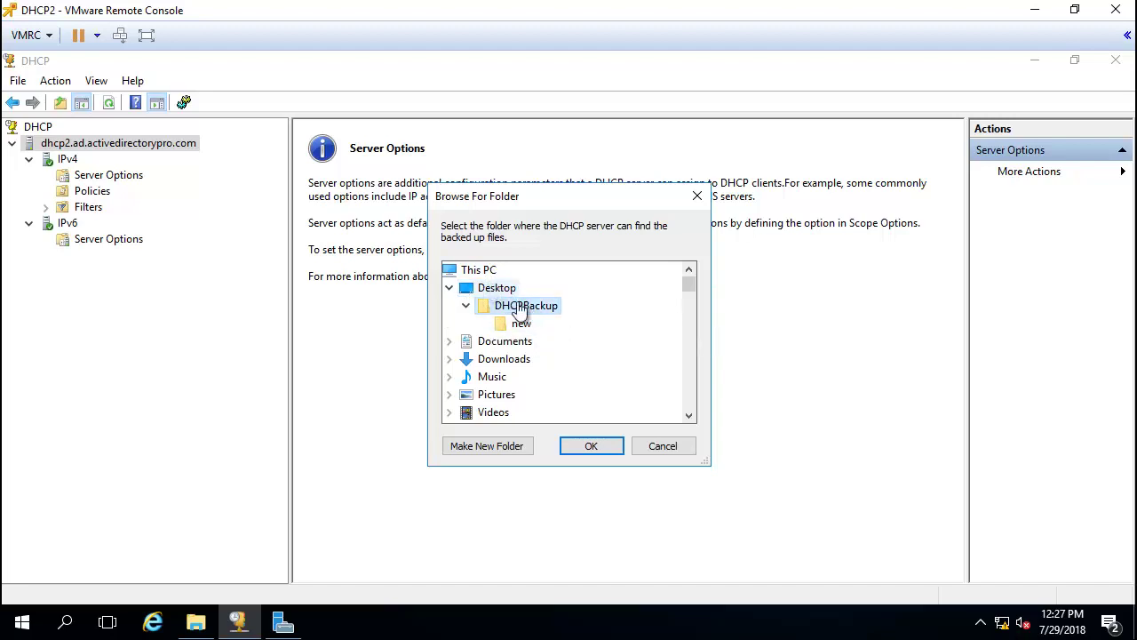
click(601, 447)
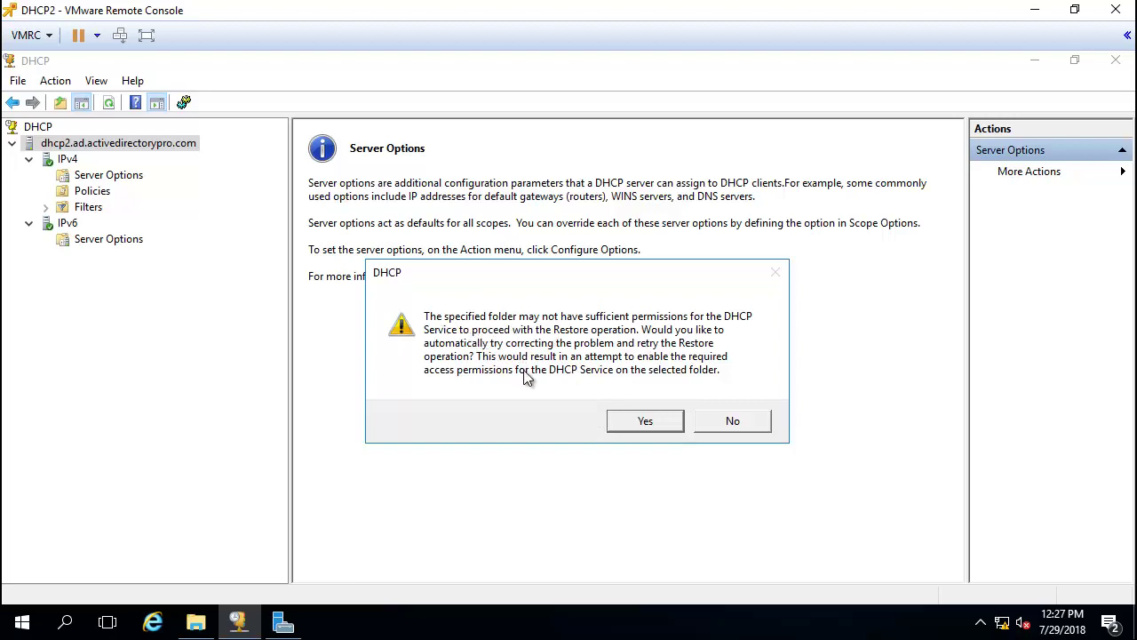
- Allow the automatic folder permission correction and the DHCP service restart for the restore, and dismiss the final message
click(645, 423)
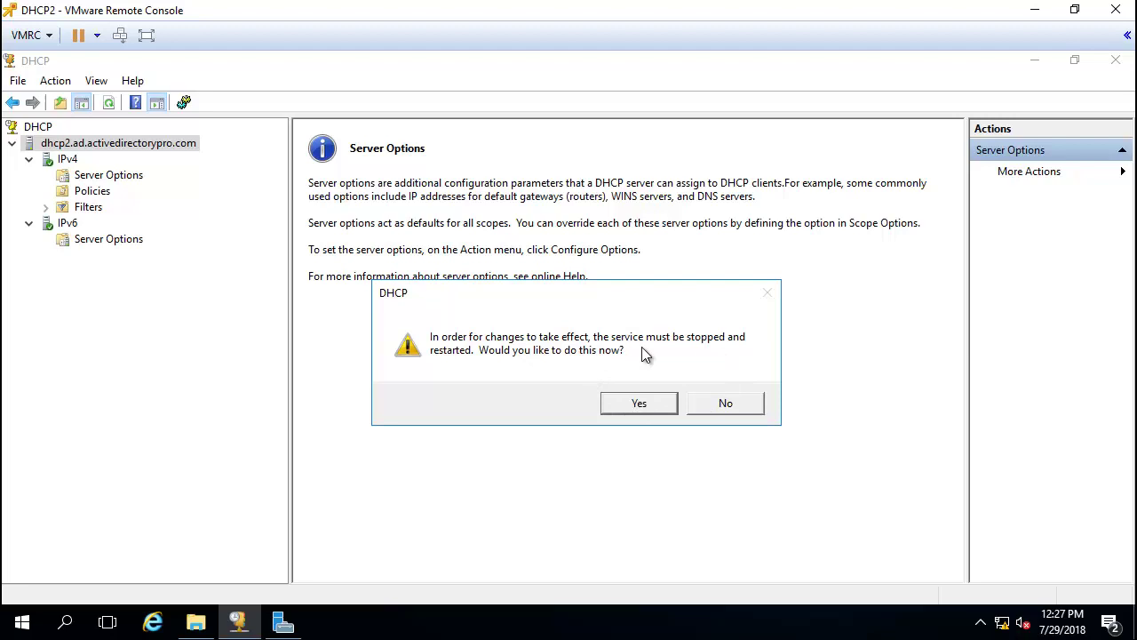
click(639, 402)
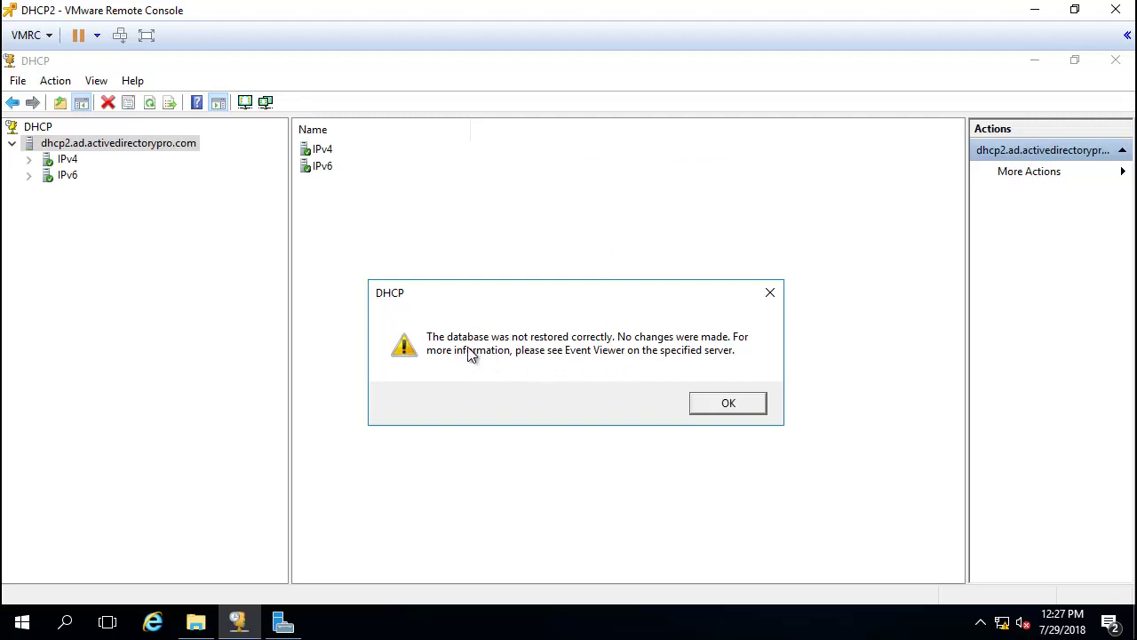
click(723, 408)
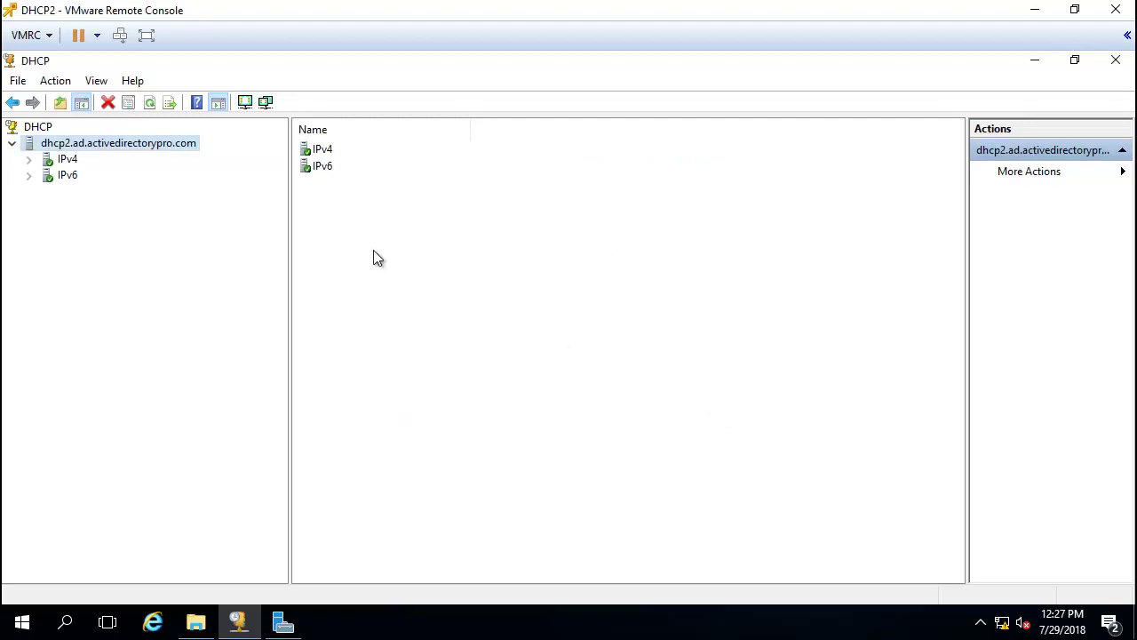
- Minimize the DHCP console and copy the DHCPBackup folder on the DHCP2 desktop to the clipboard
click(1036, 61)
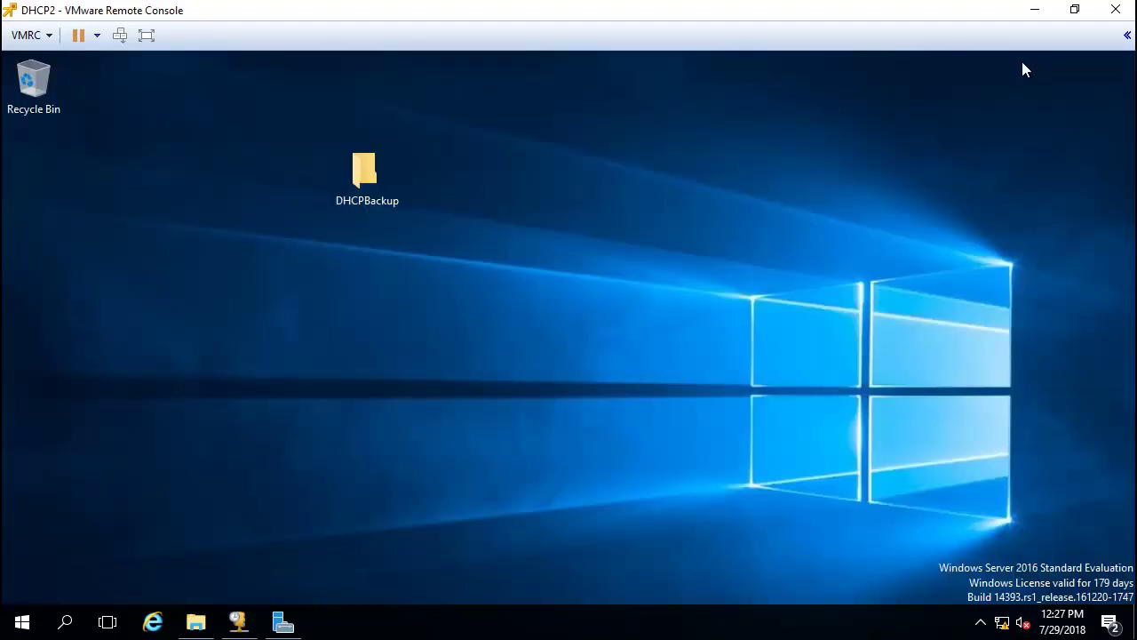
right_click(376, 175)
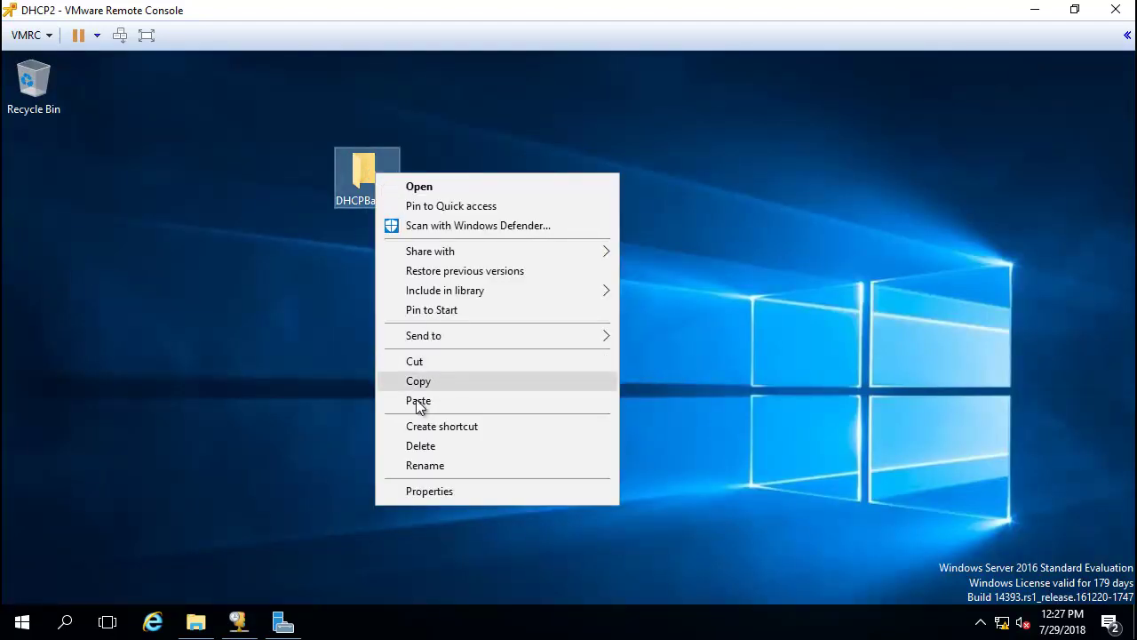
click(418, 381)
- Start a backup of the dhcp2 server in the DHCP console and look up the path of the default backup folder
click(195, 622)
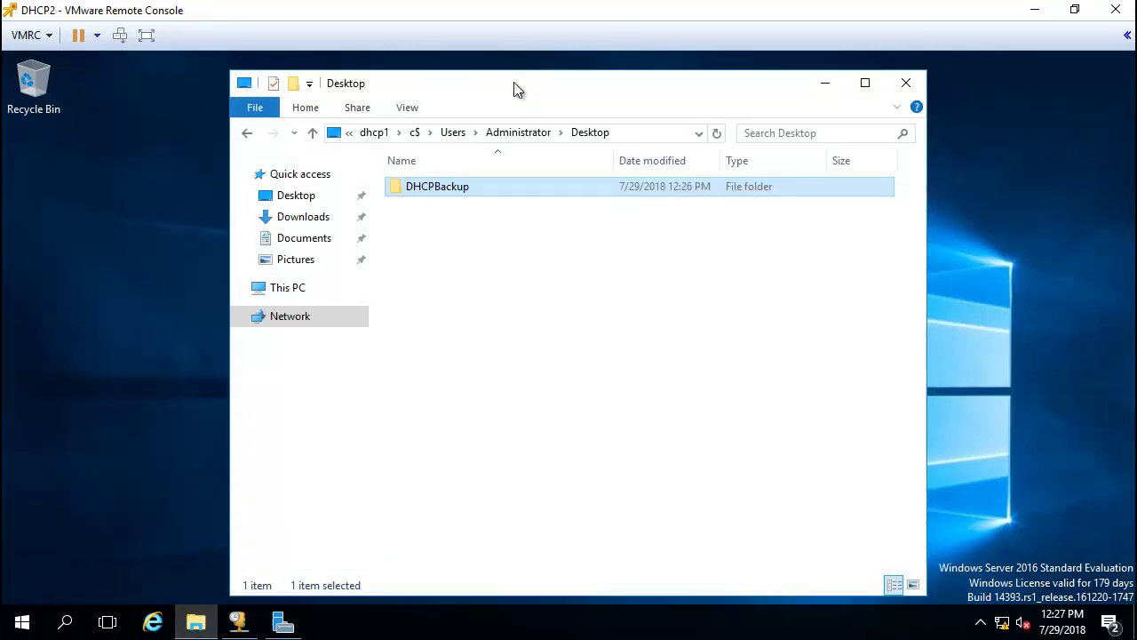
click(238, 622)
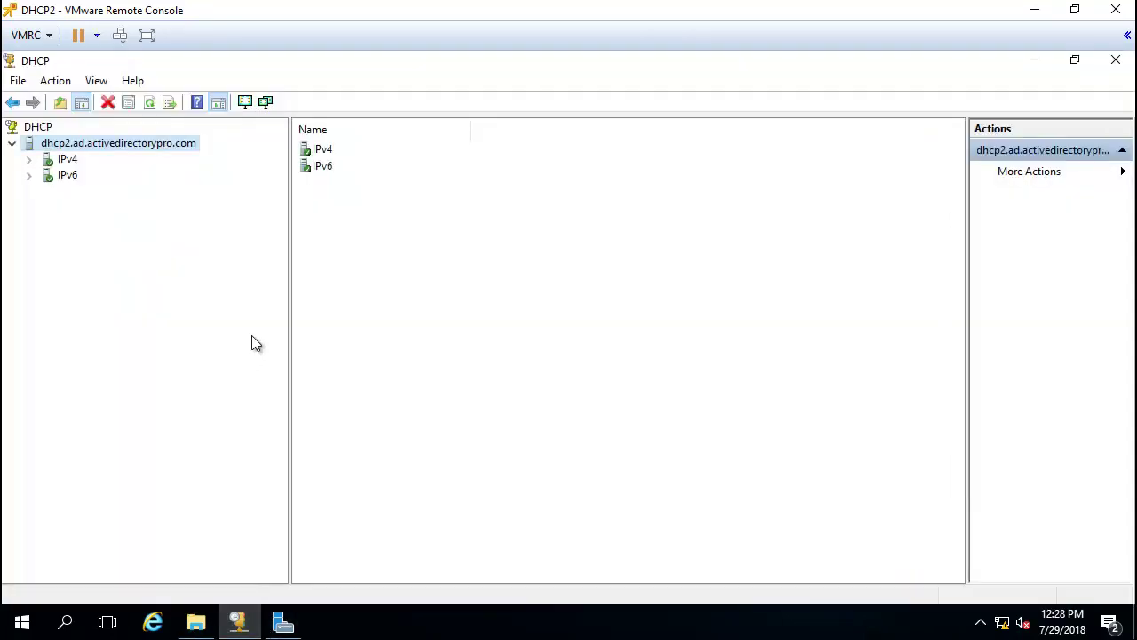
right_click(102, 143)
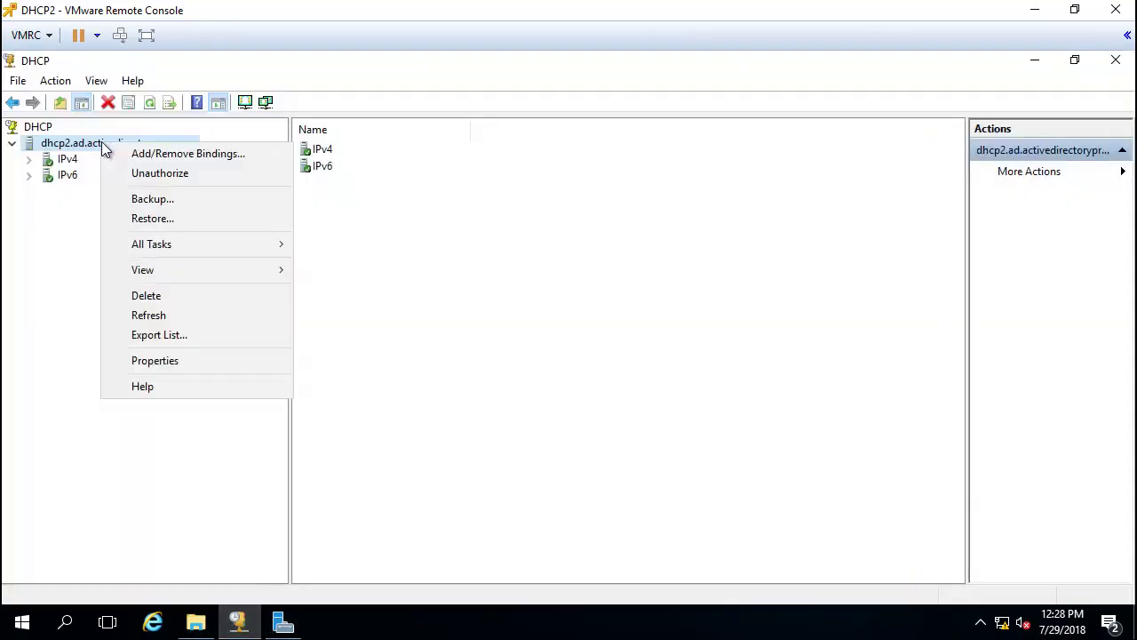
click(171, 197)
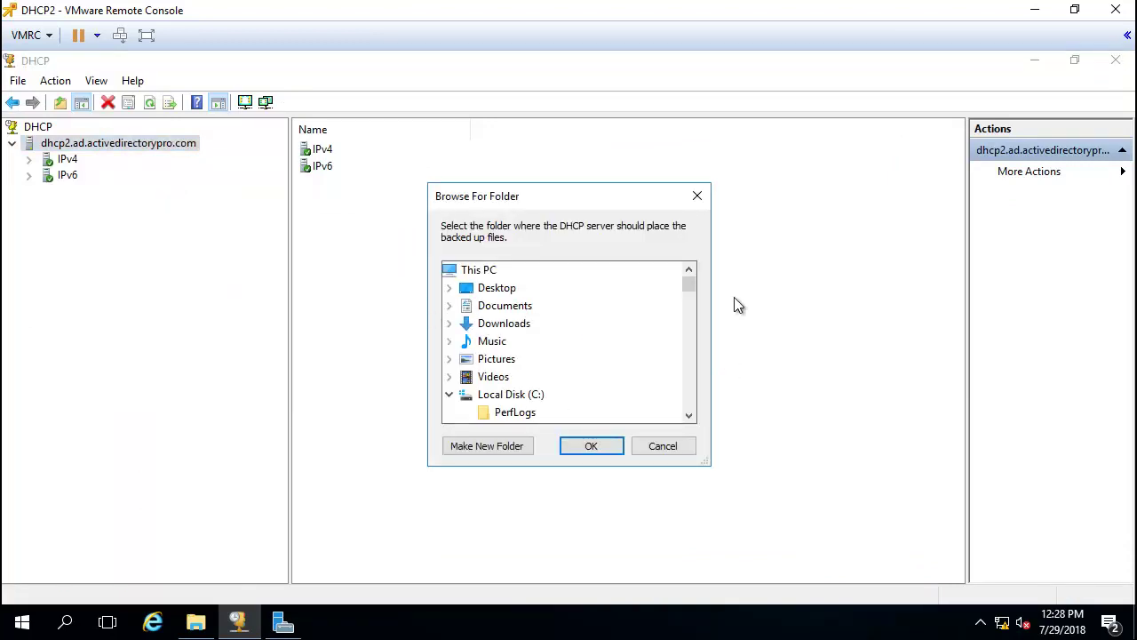
drag(691, 297, 683, 388)
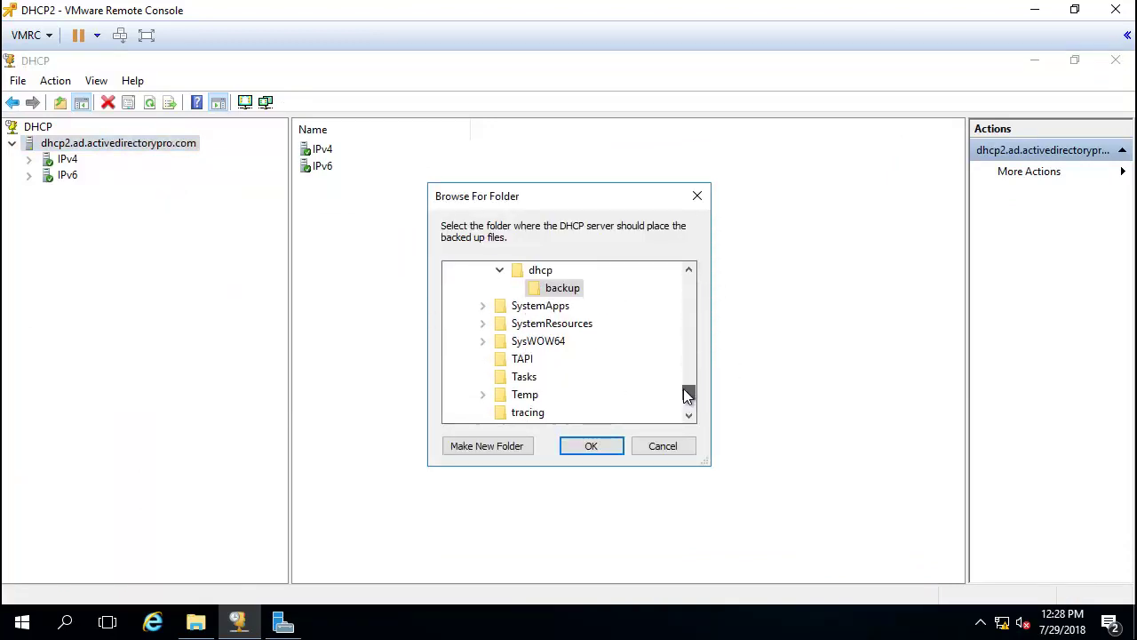
click(688, 268)
click(689, 268)
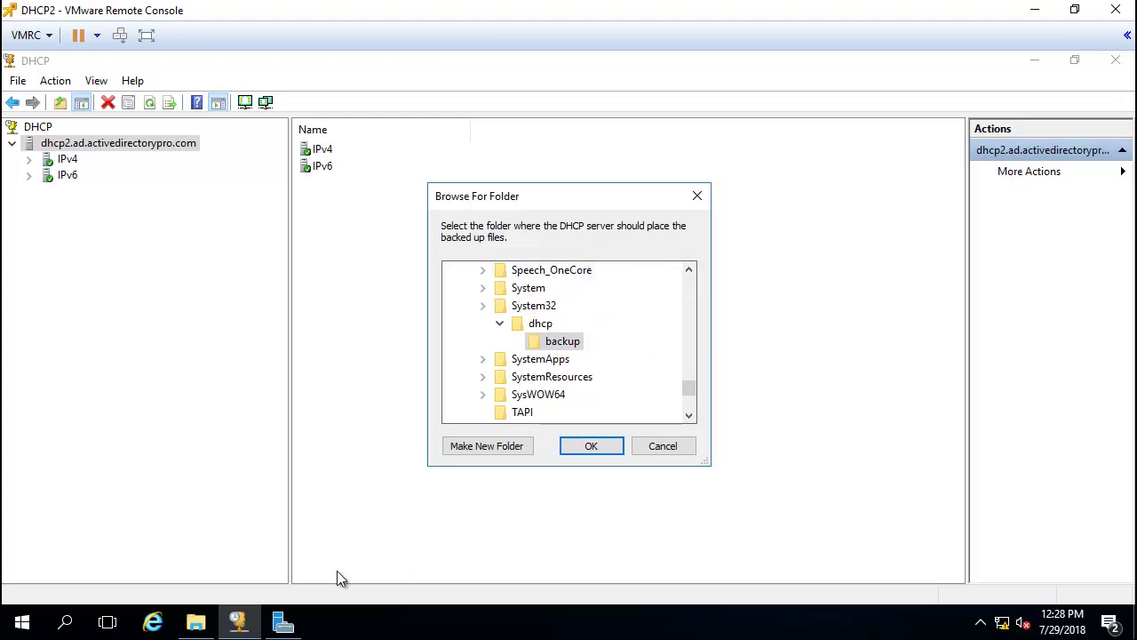
- Go to the local folder C:\Windows\System32\dhcp\backup in File Explorer
mouse_move(196, 622)
click(197, 569)
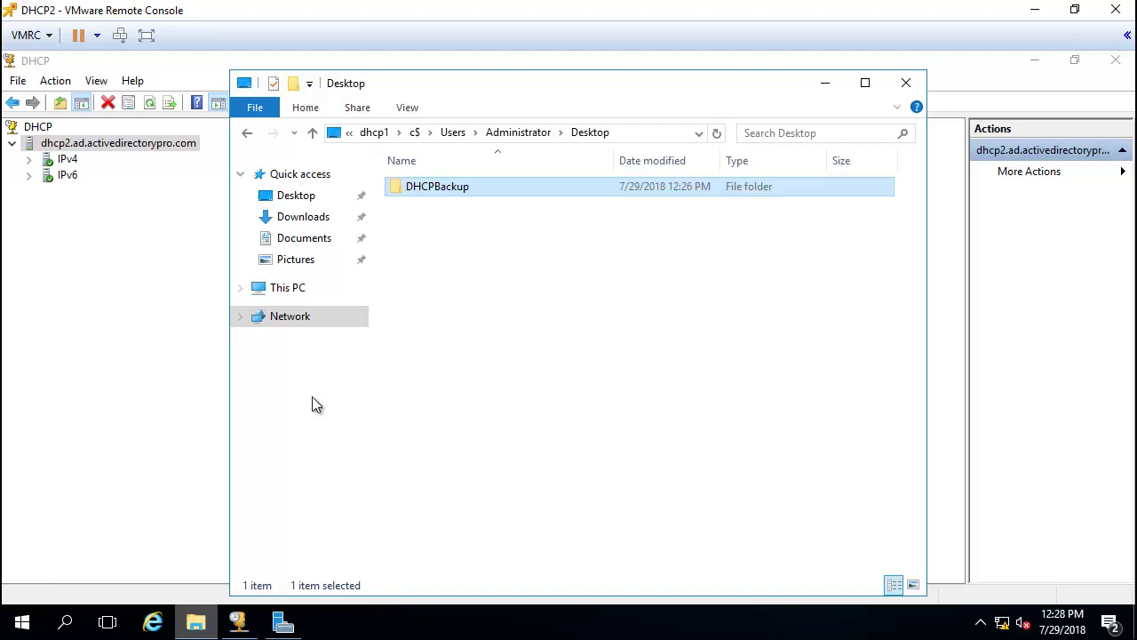
click(298, 287)
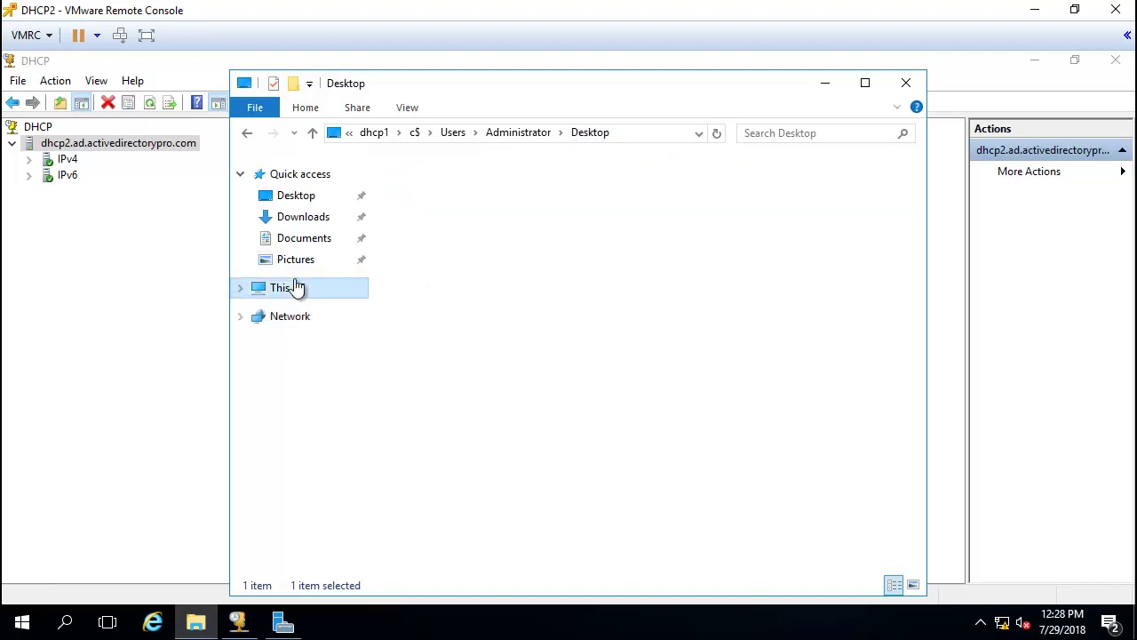
double_click(495, 370)
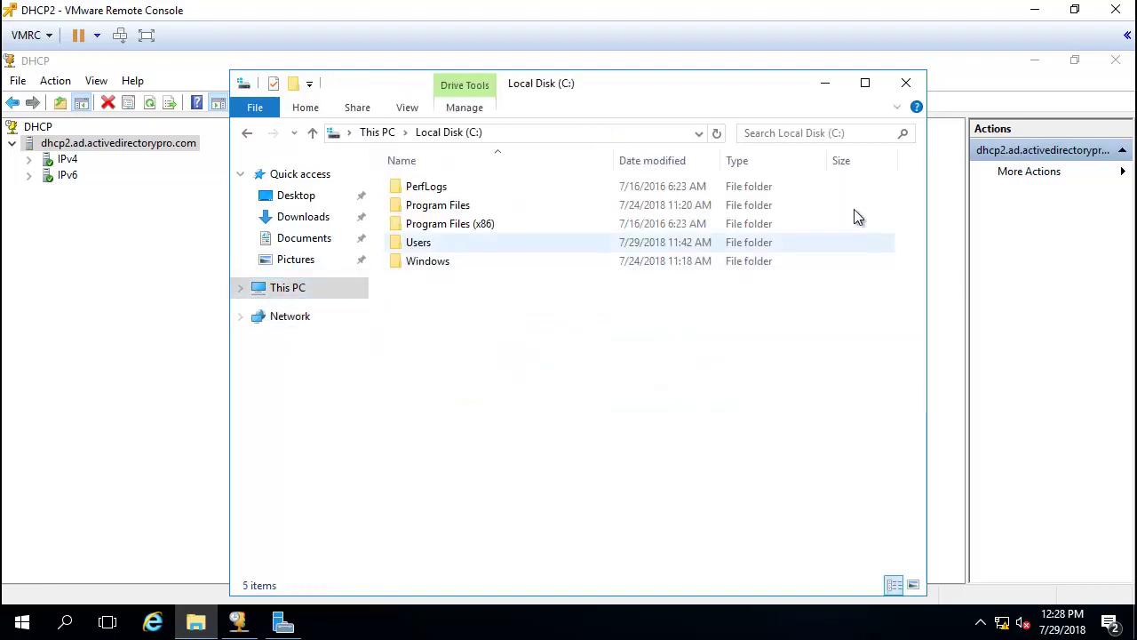
double_click(437, 261)
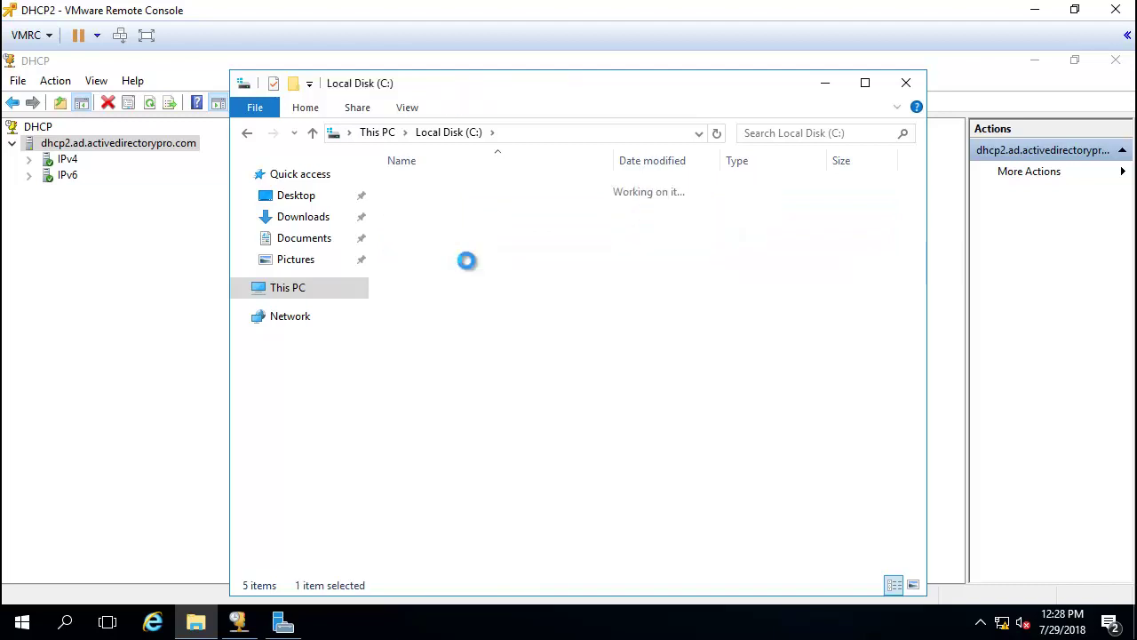
key(s)
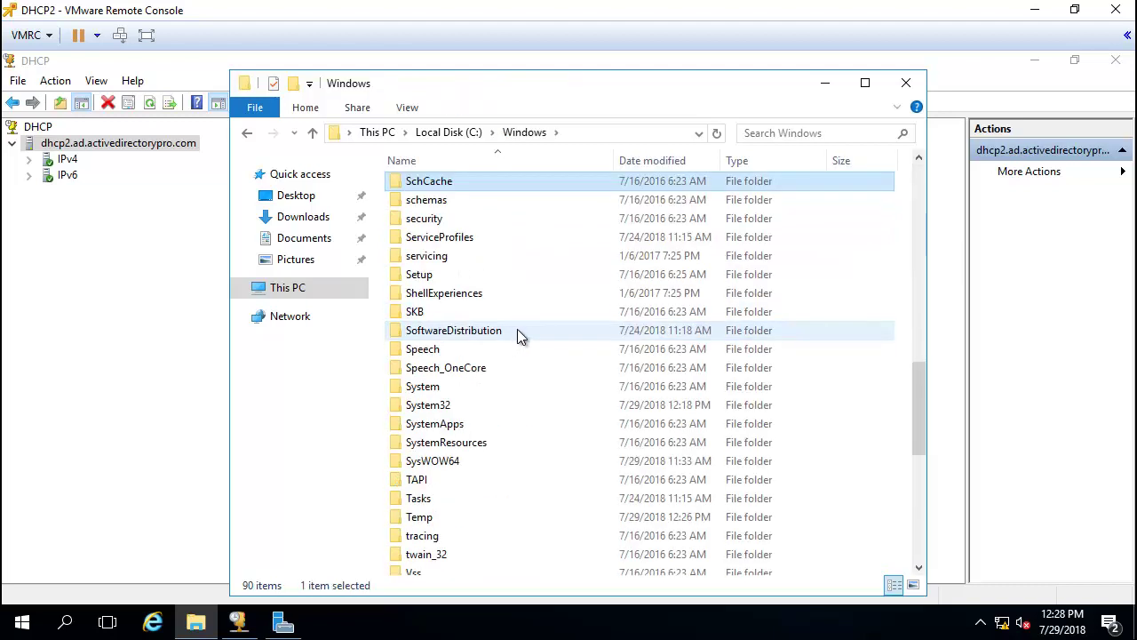
scroll(513, 338, down, 2)
double_click(453, 303)
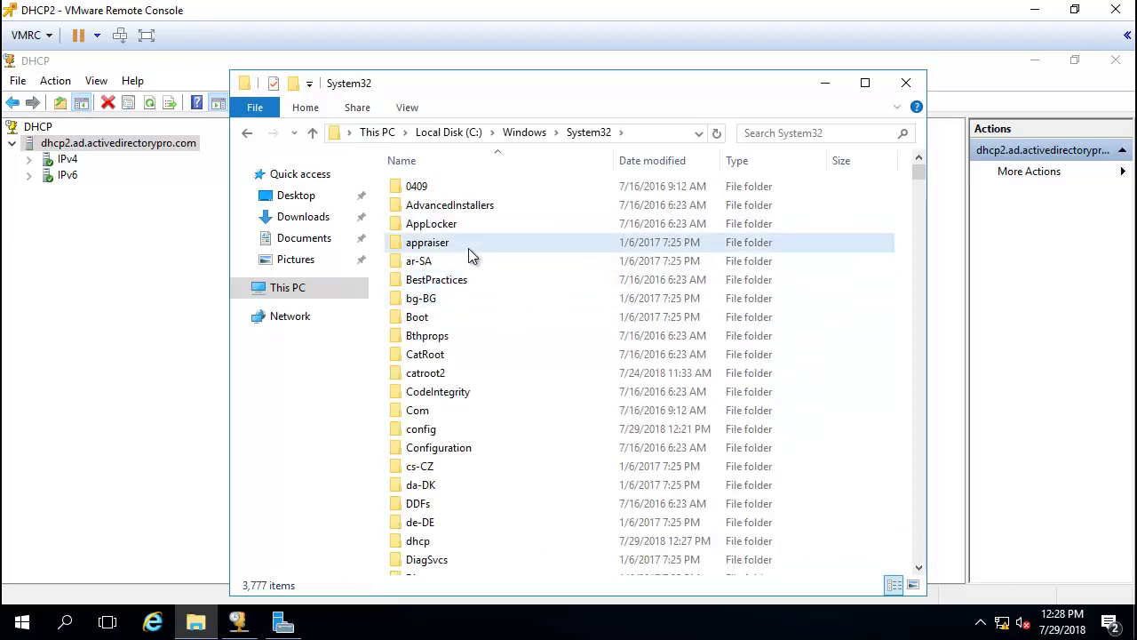
key(d)
scroll(468, 508, down, 2)
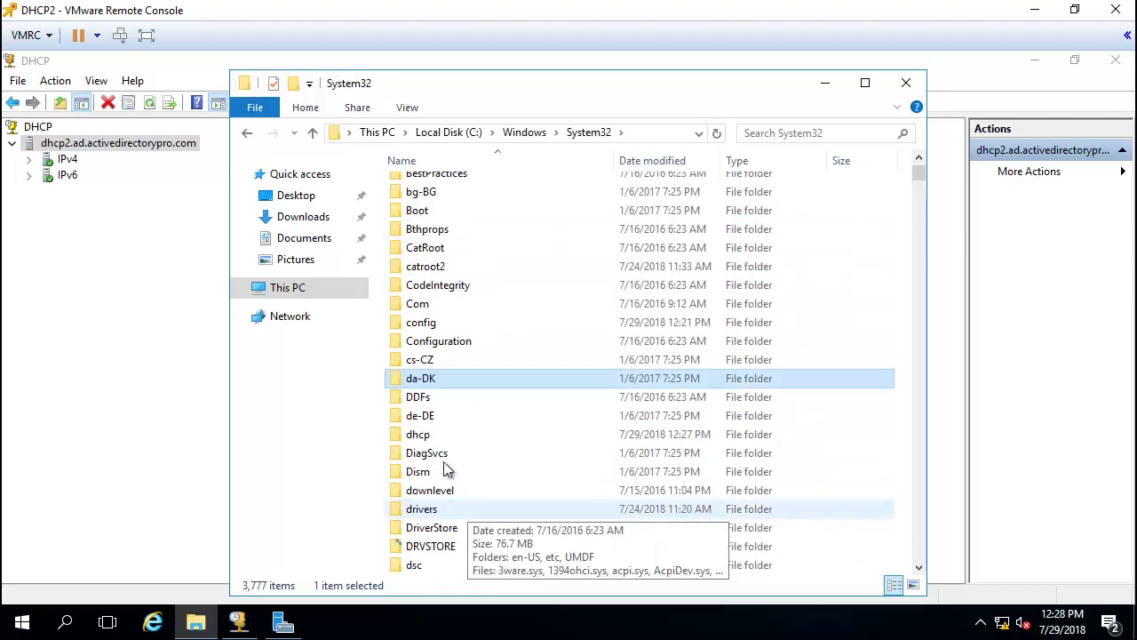
double_click(431, 435)
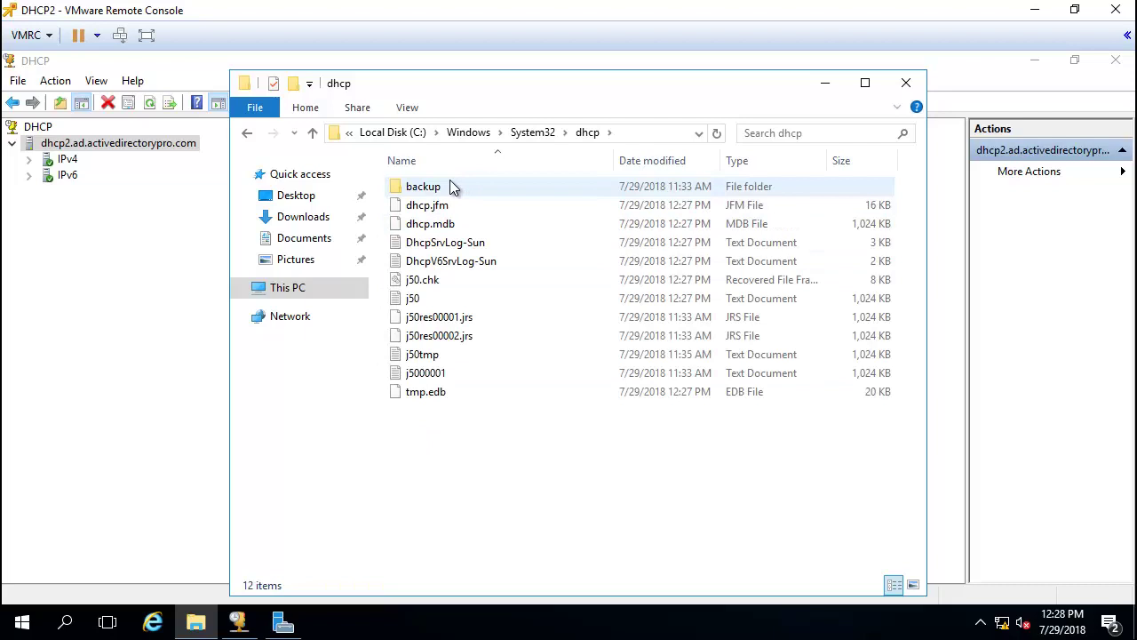
double_click(449, 186)
- Paste the DHCPBackup folder into the dhcp\backup folder with administrator permission and minimize File Explorer
right_click(481, 357)
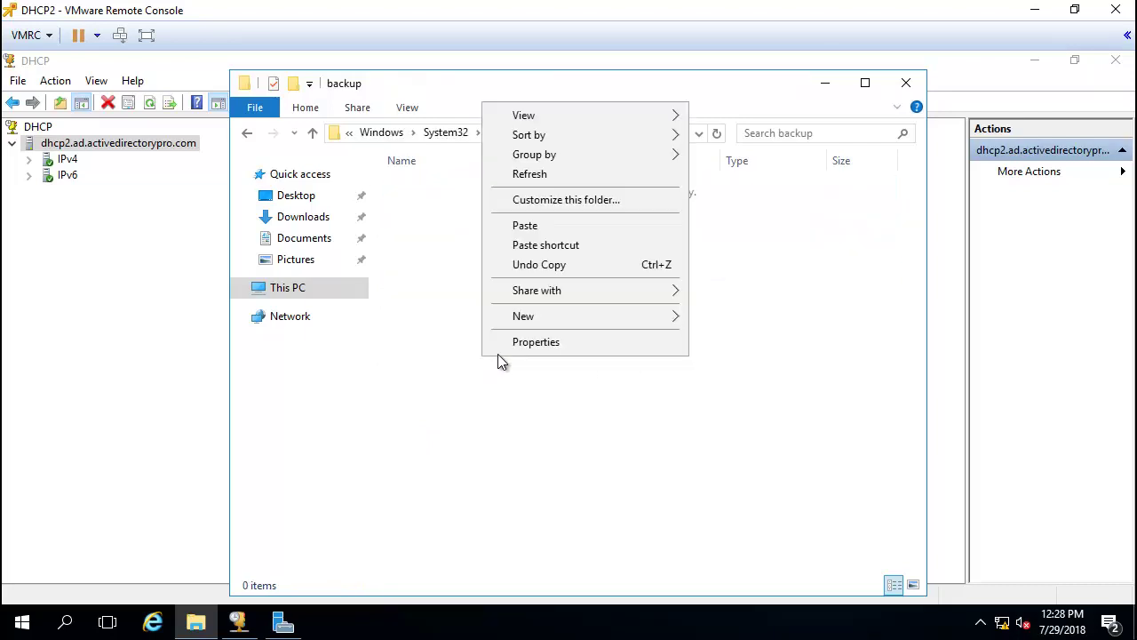
click(551, 227)
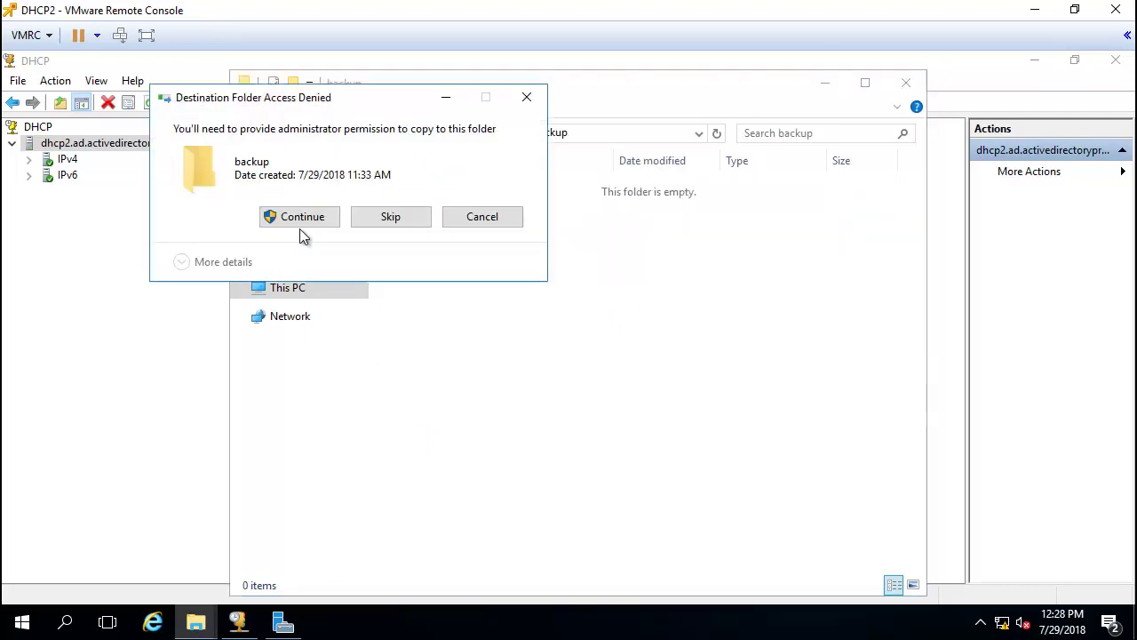
click(300, 220)
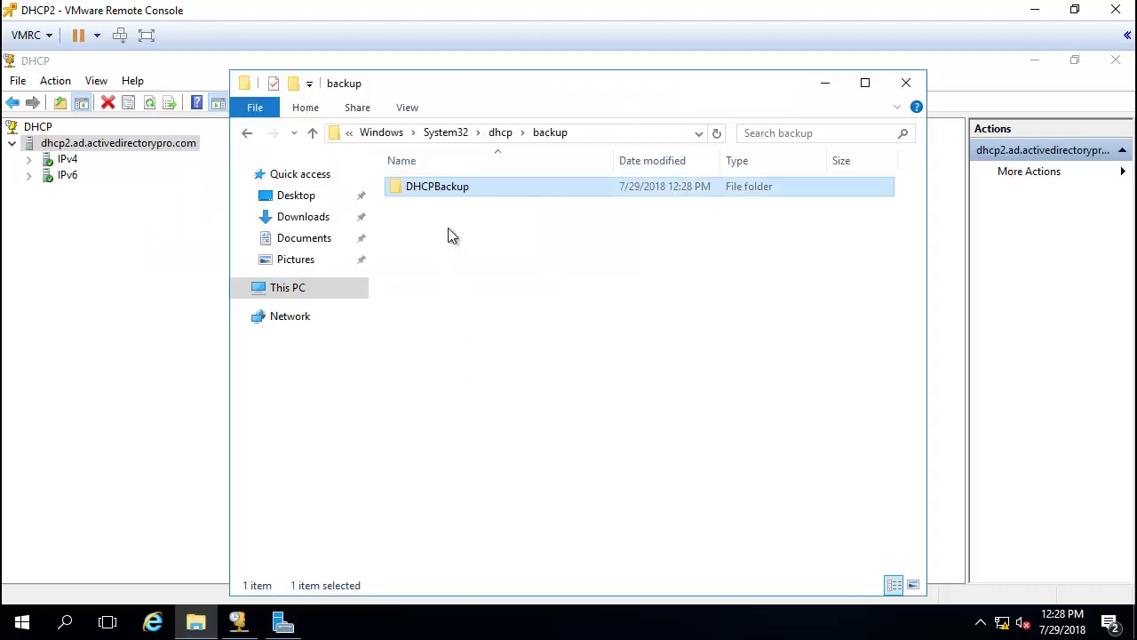
click(826, 83)
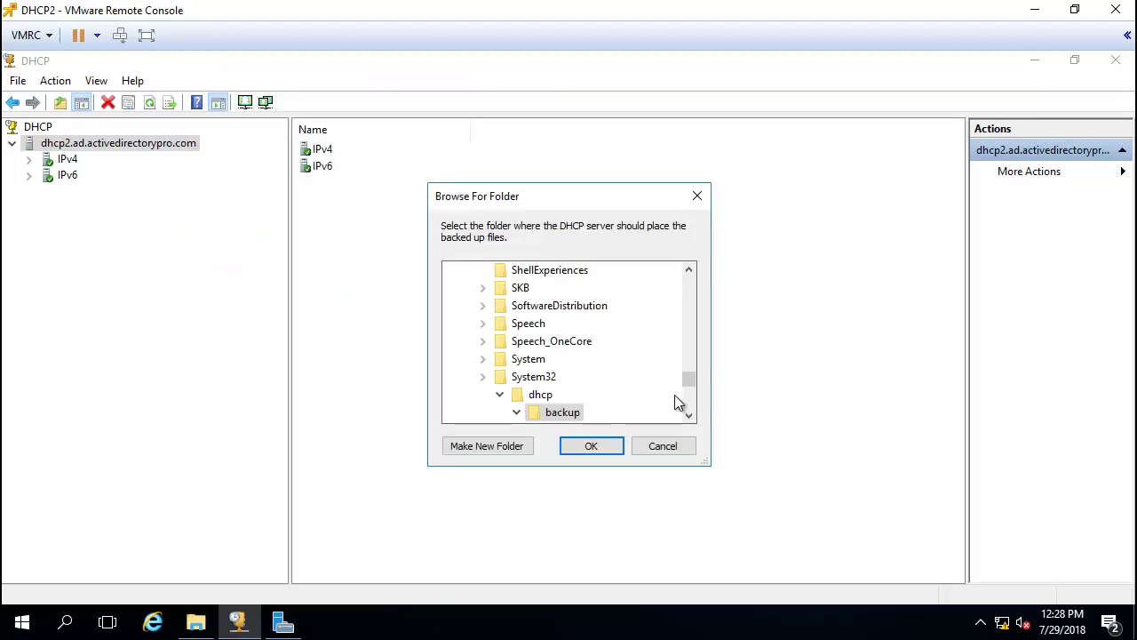
- Cancel the backup and restore the dhcp2 server from the DHCPBackup folder under System32\dhcp\backup, agreeing to stop and restart the service
click(690, 417)
click(689, 444)
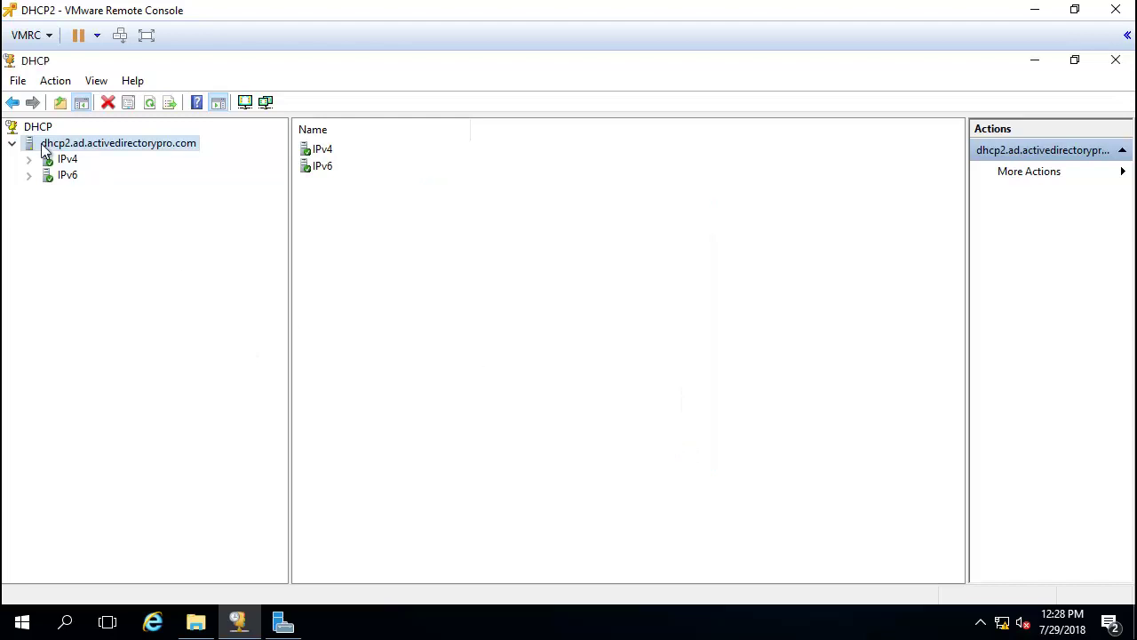
right_click(42, 143)
click(94, 220)
click(688, 416)
click(688, 416)
click(689, 416)
click(689, 416)
click(688, 415)
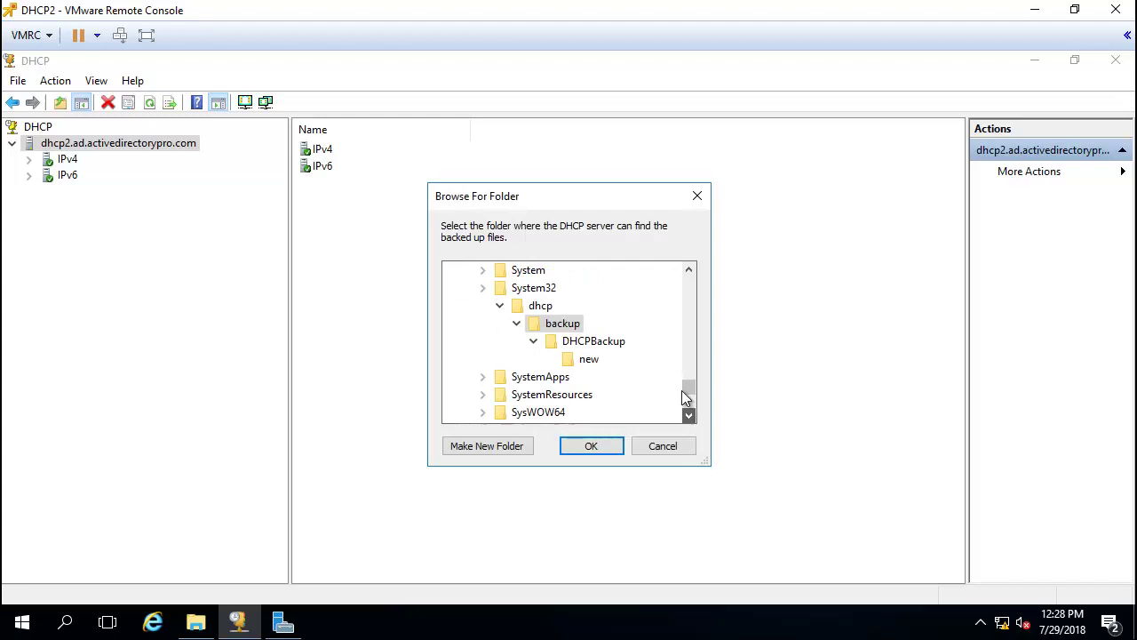
click(593, 343)
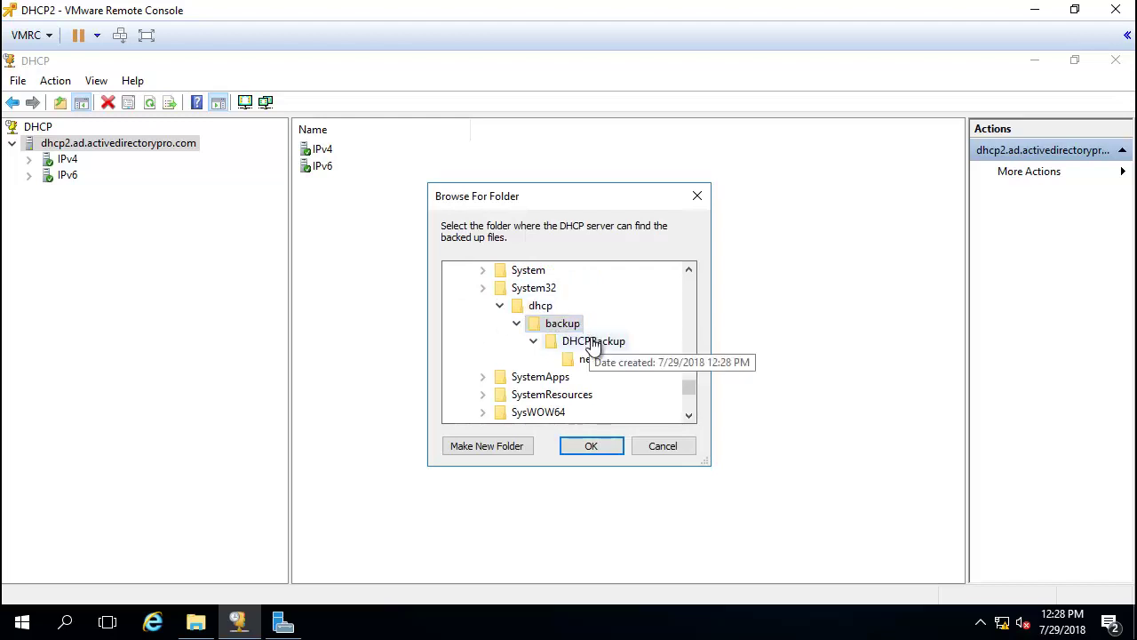
click(590, 446)
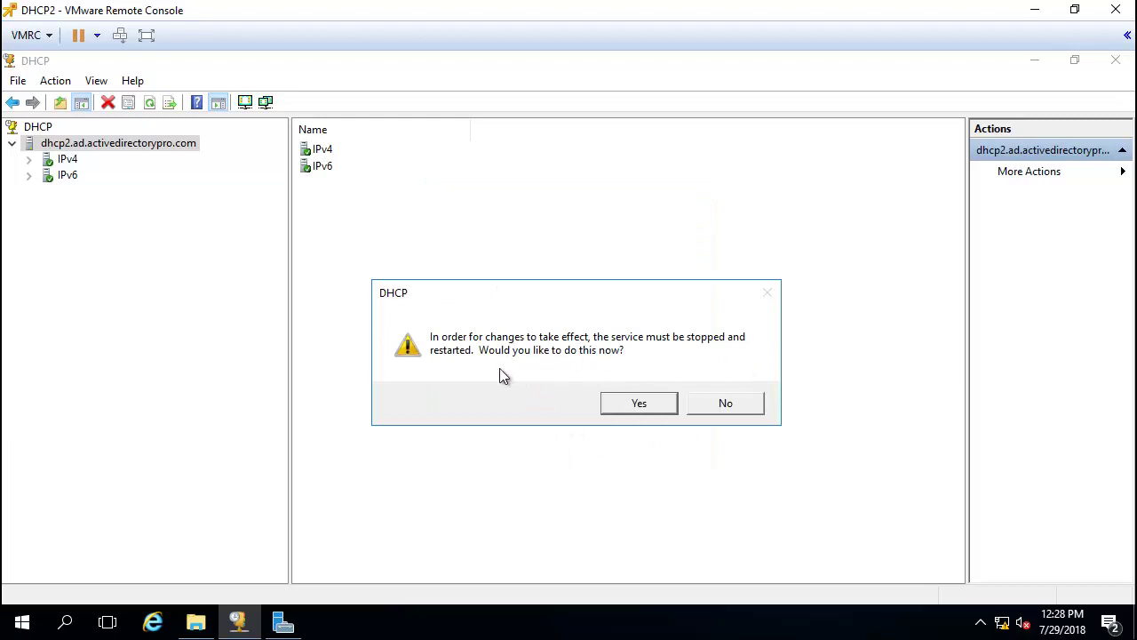
click(626, 404)
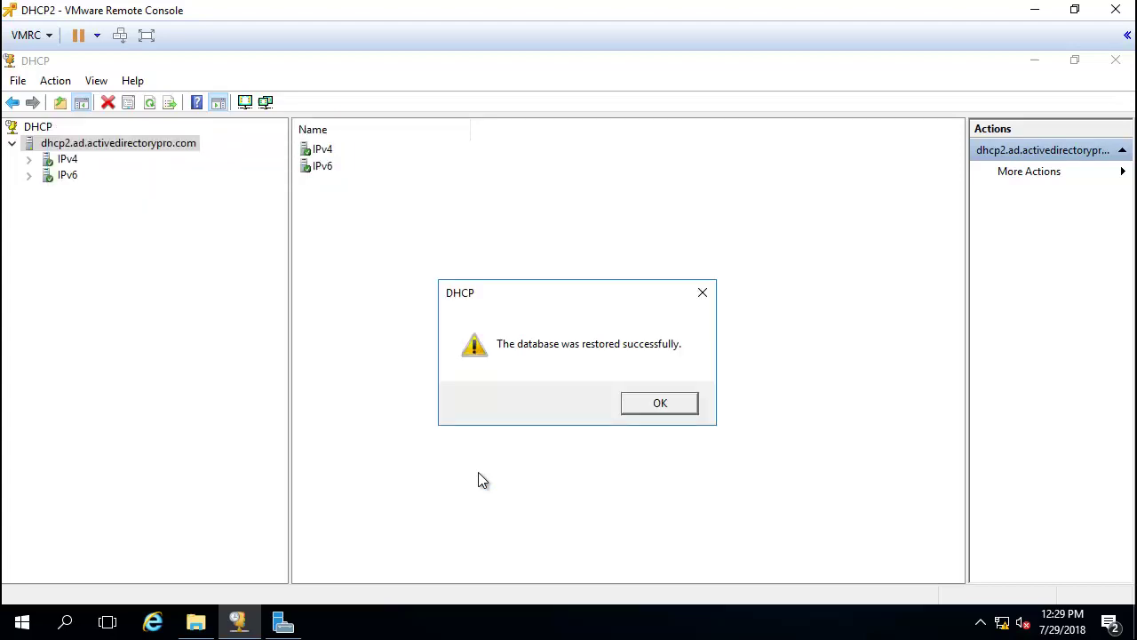
click(660, 403)
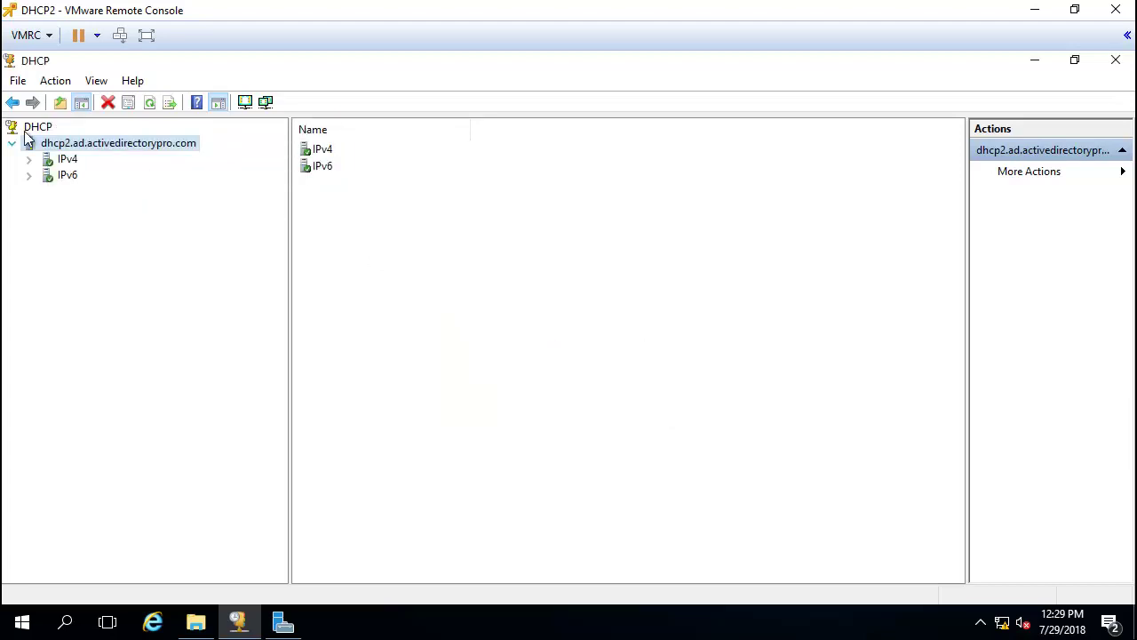
- Expand the Laptops and Printers scopes under IPv4 and examine the Laptops scope's address pool, leases and reservations
click(29, 159)
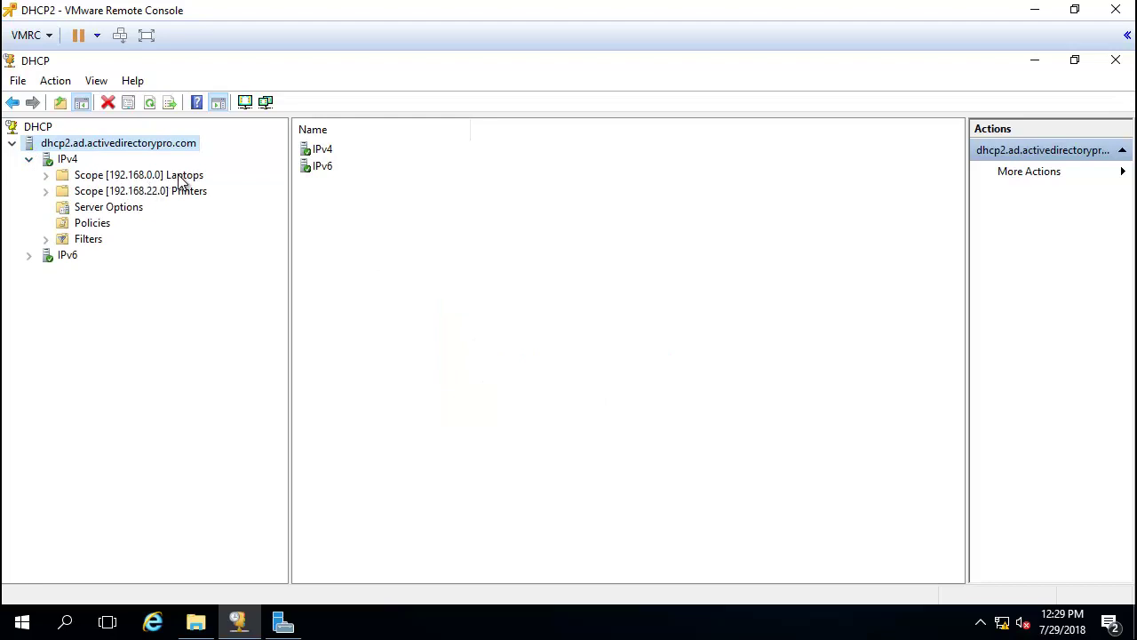
click(50, 175)
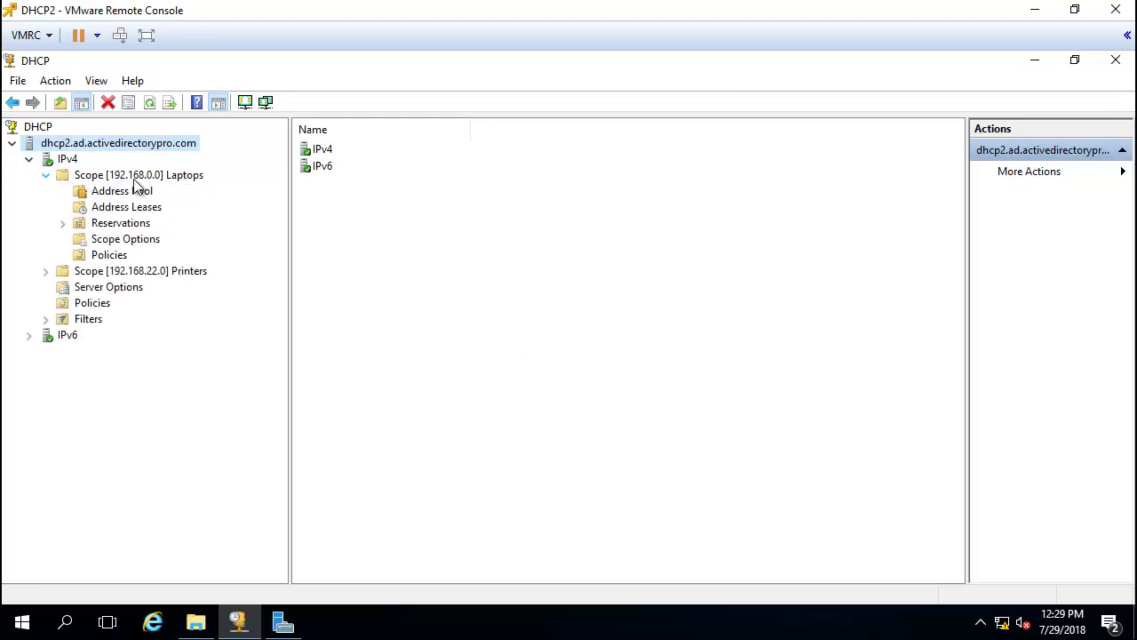
click(46, 272)
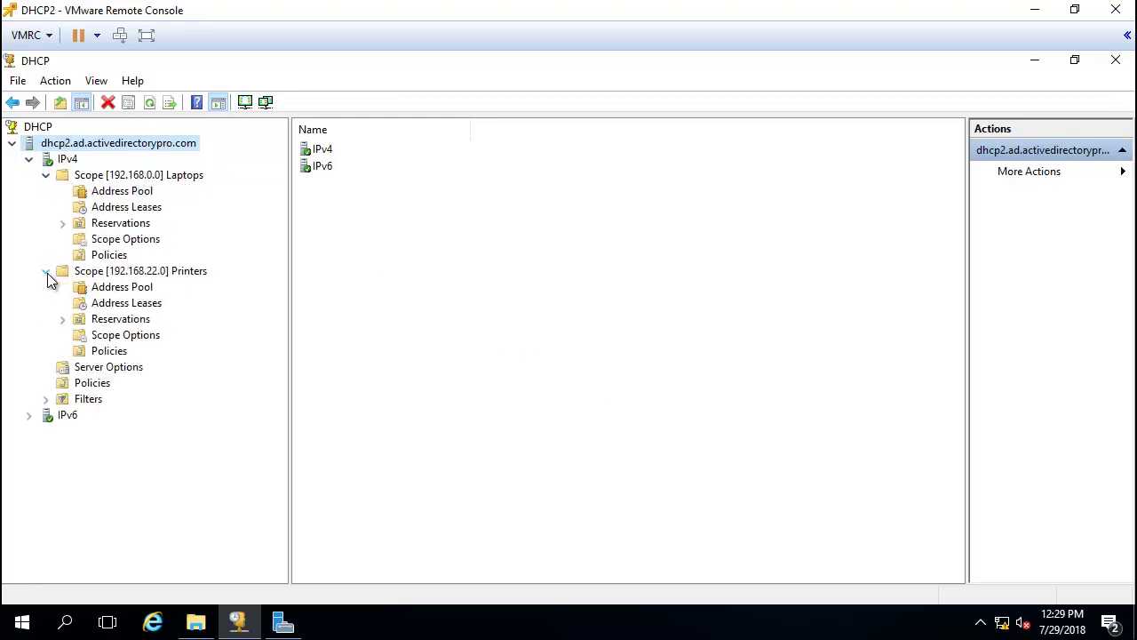
click(118, 191)
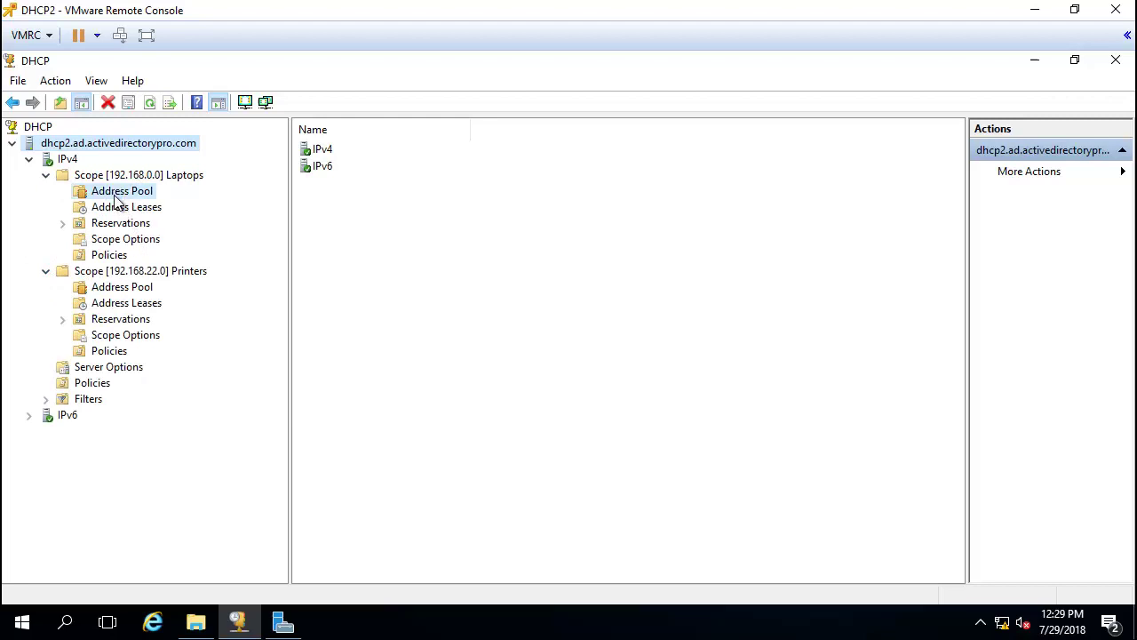
click(121, 207)
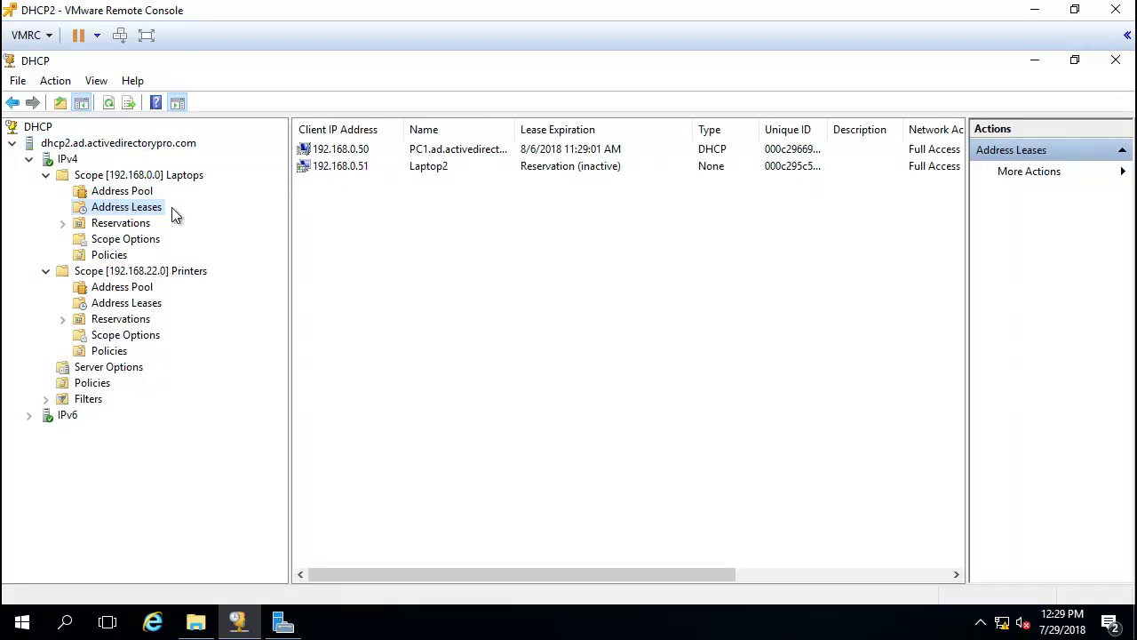
click(133, 223)
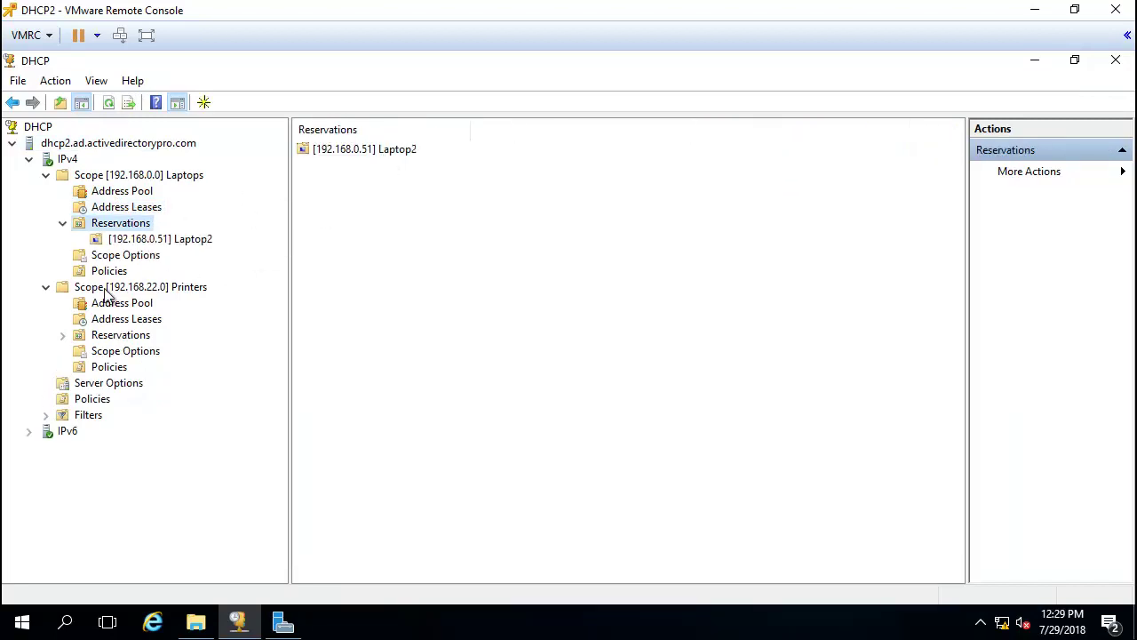
click(200, 290)
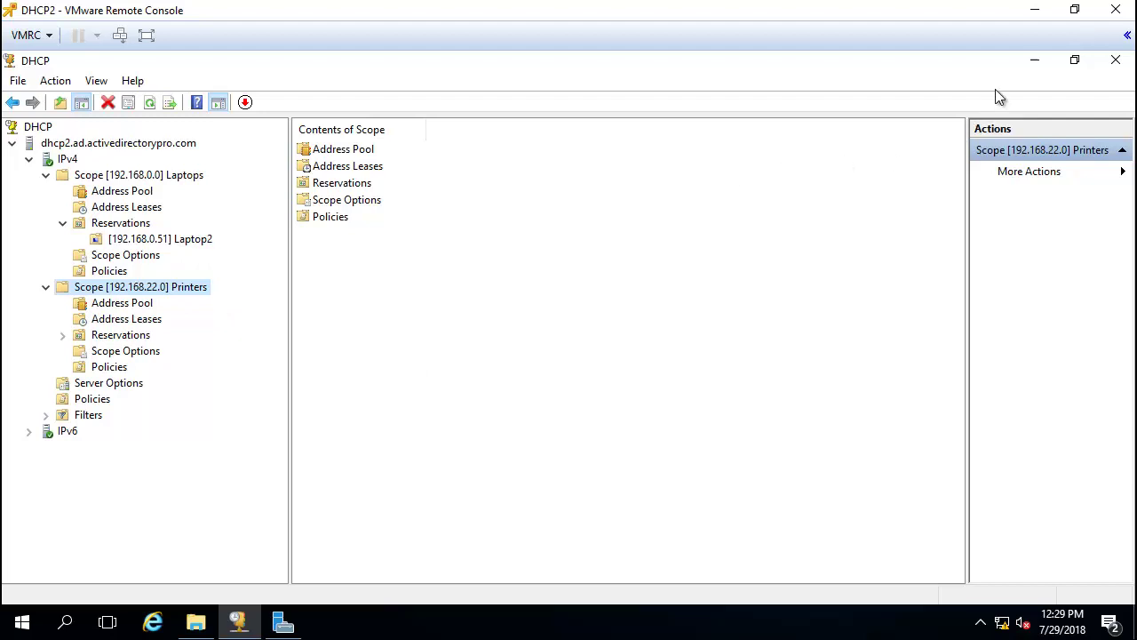
- Minimize the DHCP console and browse in File Explorer from the desktop's DHCPBackup folder to the local drive under This PC
click(1033, 59)
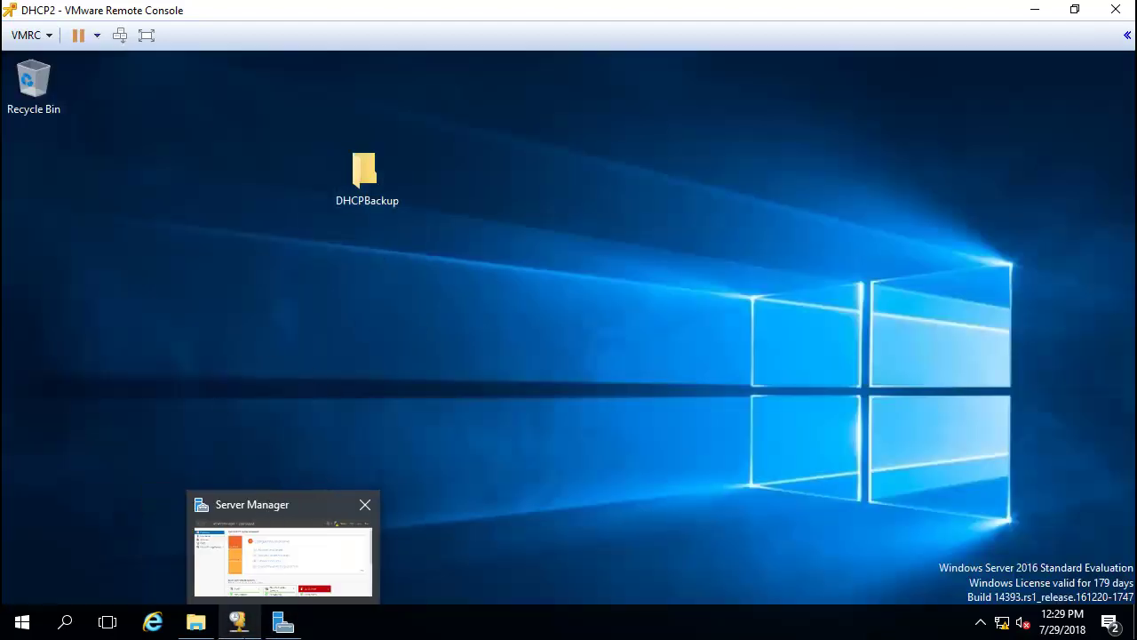
mouse_move(238, 622)
double_click(364, 173)
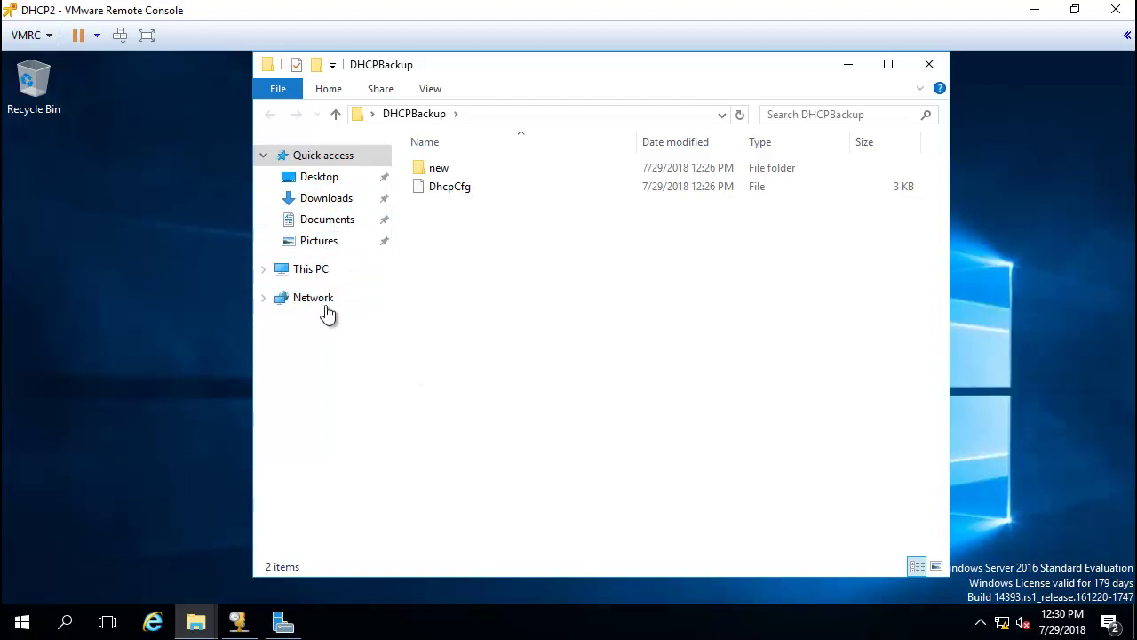
click(310, 277)
double_click(503, 352)
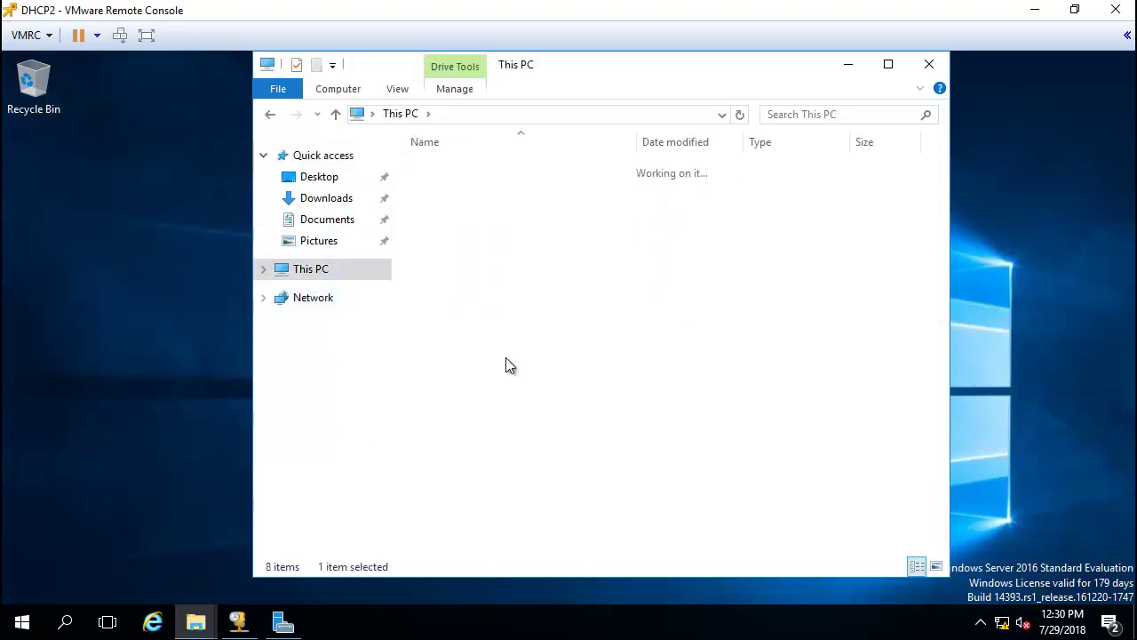